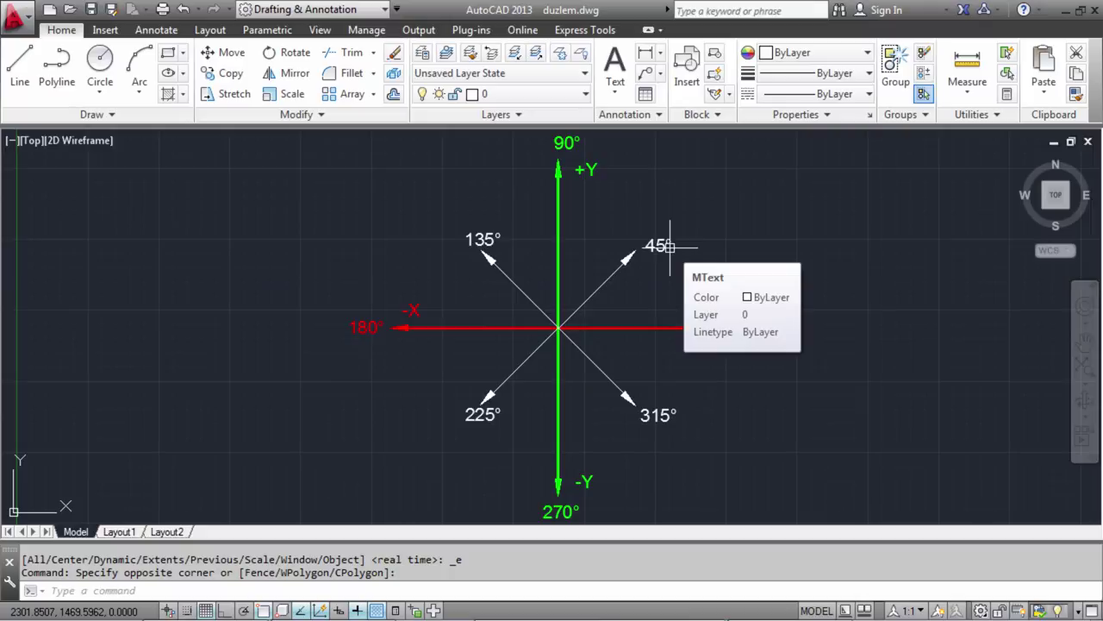
# Wheel-zoom in on one of the diagonal angle labels, then back out.
pyautogui.scroll(2, 670, 248)
pyautogui.scroll(3, 670, 247)
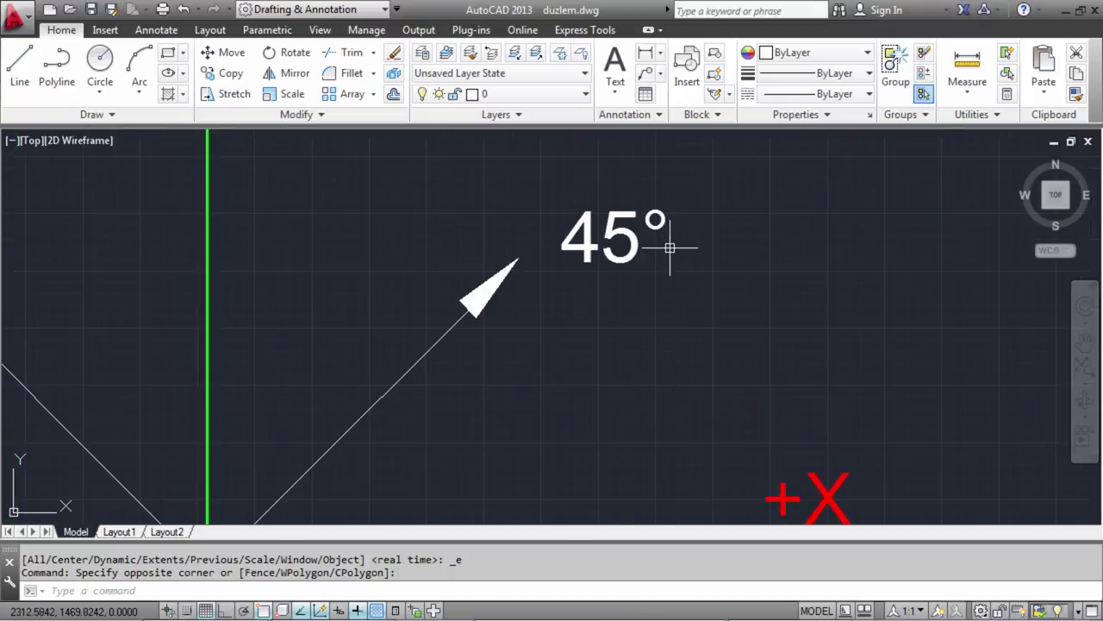
pyautogui.scroll(2, 670, 247)
pyautogui.scroll(2, 670, 247)
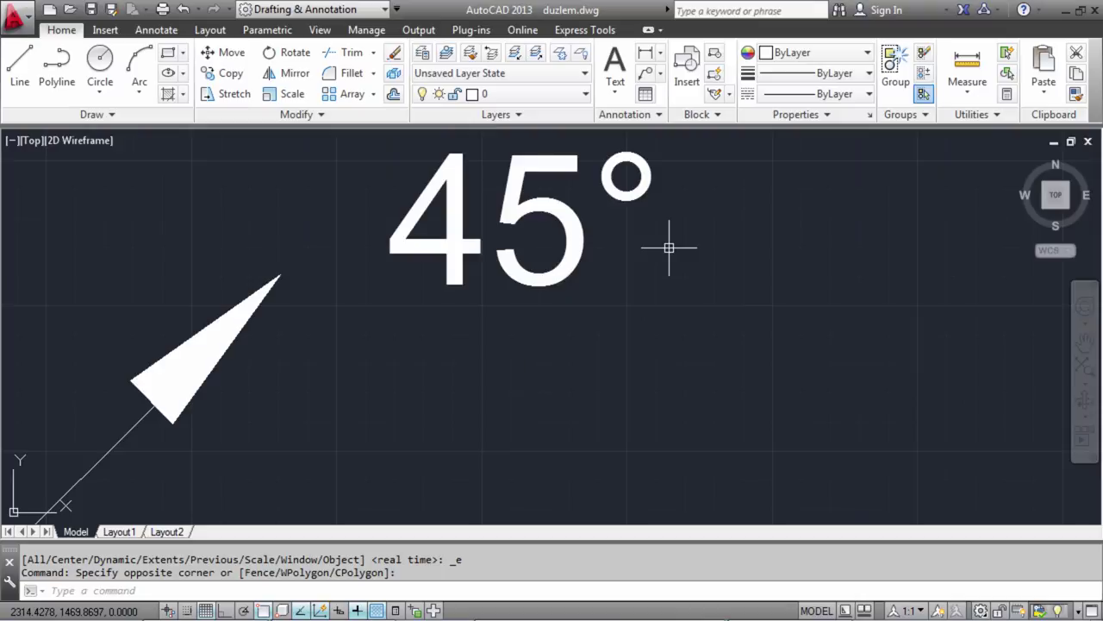
pyautogui.scroll(-2, 670, 247)
pyautogui.scroll(-4, 670, 247)
pyautogui.scroll(-2, 670, 247)
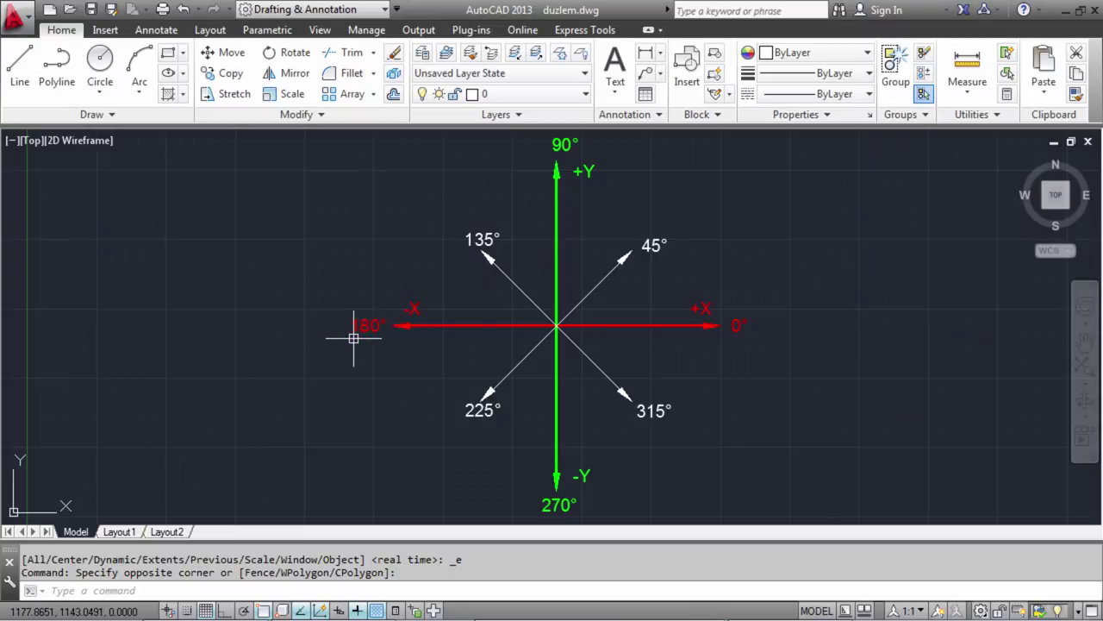
# Zoom in on another angle label and back out with the mouse wheel.
pyautogui.scroll(2, 354, 338)
pyautogui.scroll(2, 353, 338)
pyautogui.scroll(3, 354, 338)
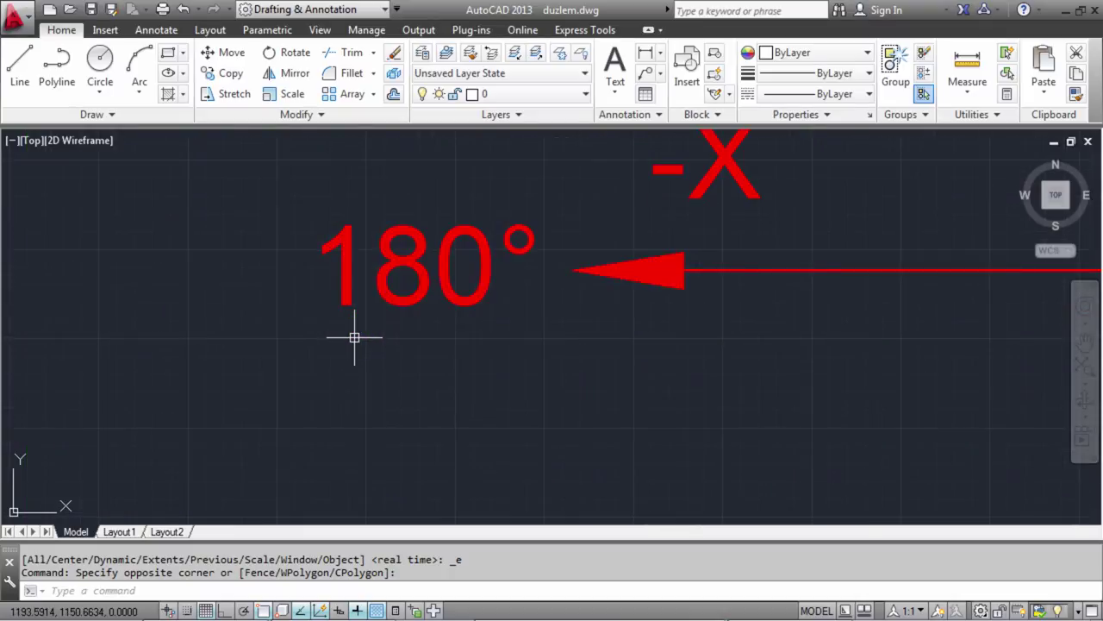
pyautogui.scroll(-1, 355, 336)
pyautogui.scroll(-1, 954, 313)
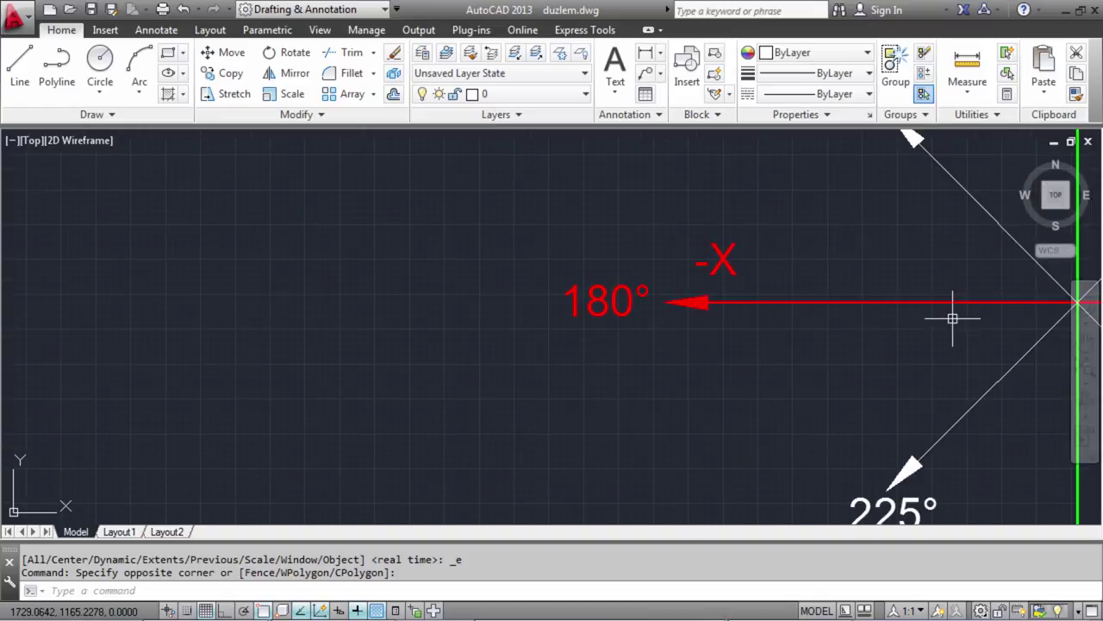
pyautogui.scroll(-2, 988, 311)
pyautogui.scroll(-2, 988, 311)
pyautogui.scroll(3, 823, 311)
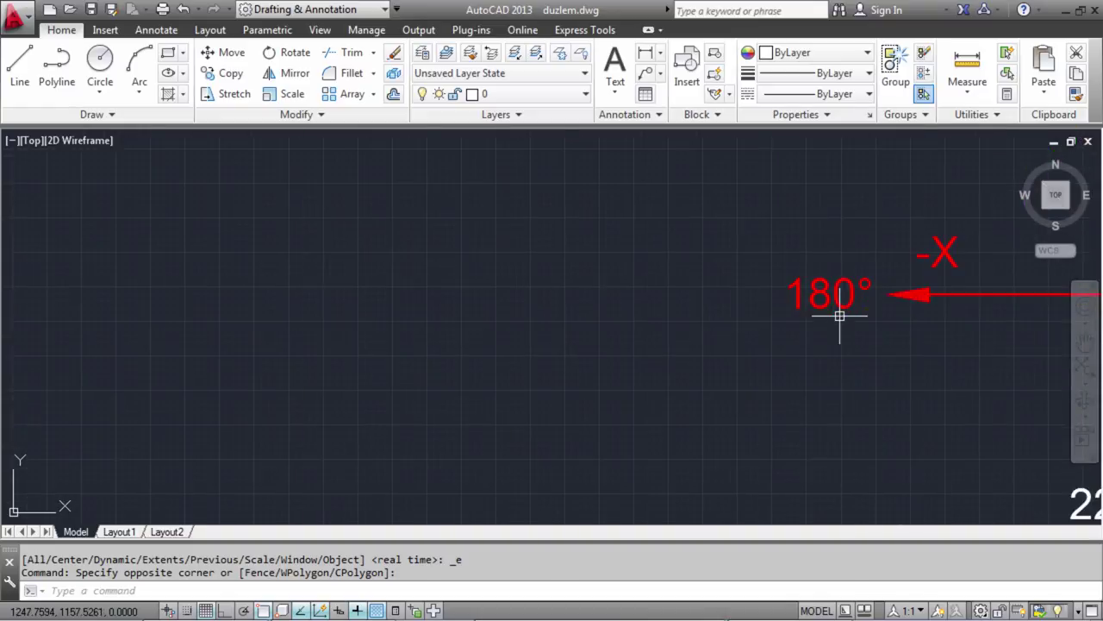
pyautogui.scroll(2, 836, 310)
pyautogui.scroll(-5, 831, 301)
pyautogui.scroll(-4, 815, 271)
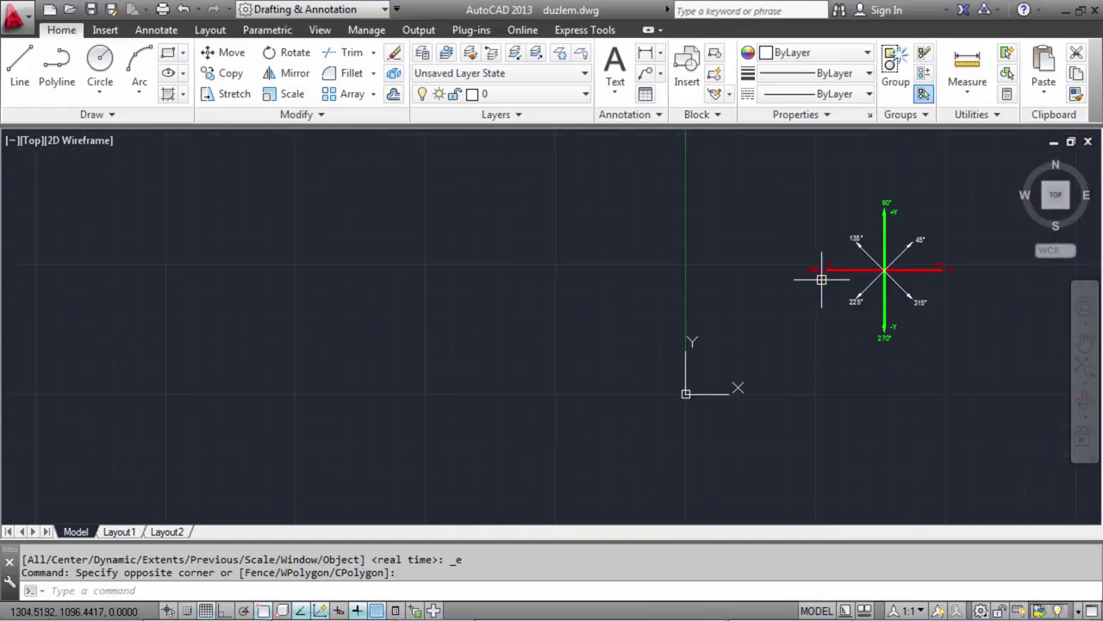
# Pan the axes toward the centre, inspect the remaining labels, and zoom back out.
pyautogui.moveTo(819, 276); pyautogui.dragTo(492, 313, button='middle')
pyautogui.scroll(2, 557, 328)
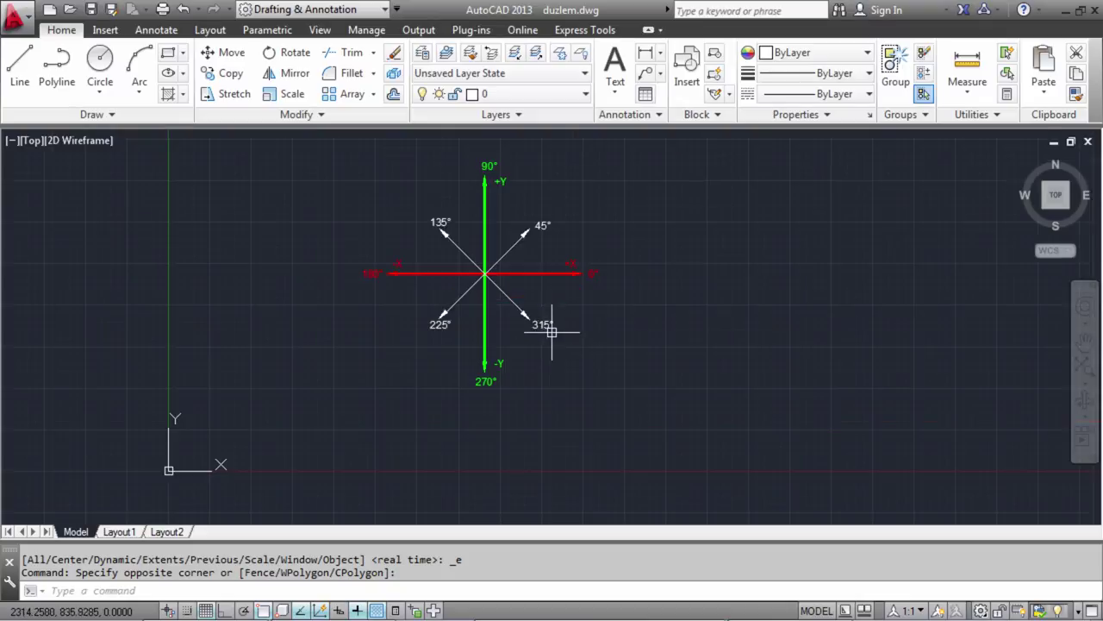
pyautogui.scroll(5, 564, 322)
pyautogui.scroll(5, 536, 323)
pyautogui.scroll(2, 517, 322)
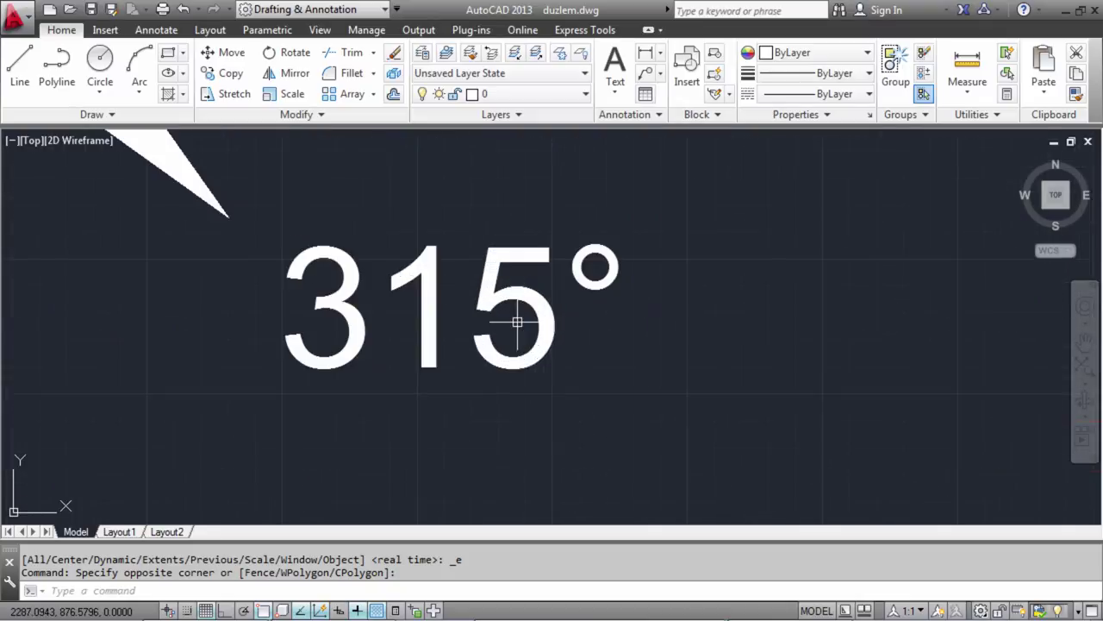
pyautogui.scroll(-3, 517, 323)
pyautogui.scroll(-2, 512, 324)
pyautogui.scroll(4, 248, 323)
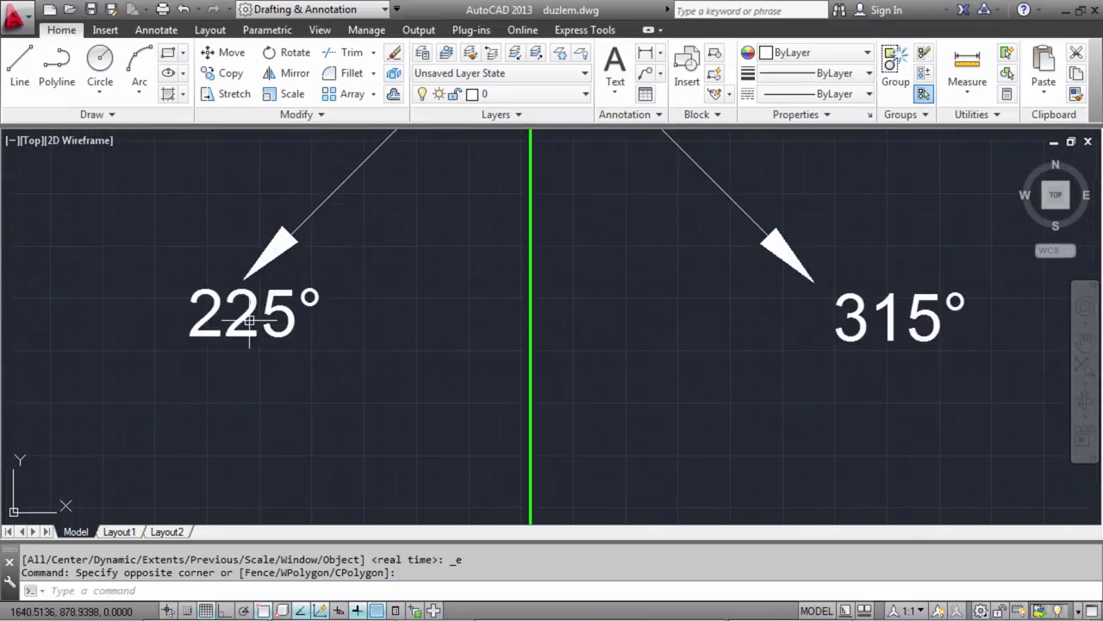
pyautogui.scroll(2, 248, 321)
pyautogui.scroll(-4, 249, 315)
pyautogui.scroll(-3, 388, 382)
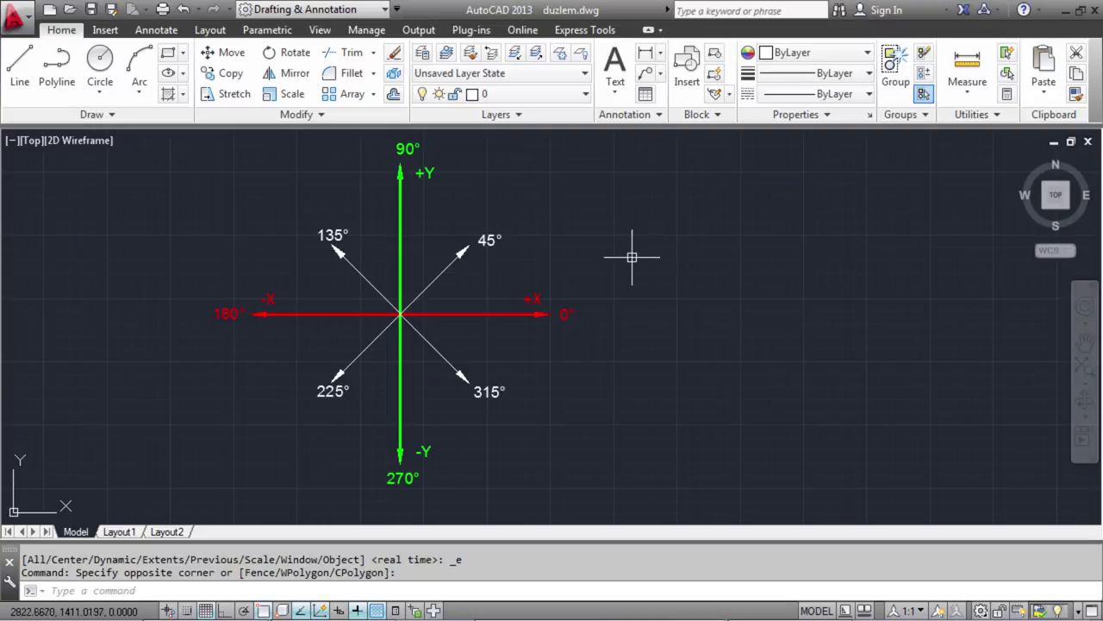
# Pan the drawing right with the wheel button, then left with the navigation-bar Pan tool.
pyautogui.moveTo(625, 260)
pyautogui.mouseDown(button='middle')
pyautogui.moveTo(665, 284)
pyautogui.moveTo(830, 241)
pyautogui.moveTo(843, 268)
pyautogui.moveTo(741, 305)
pyautogui.moveTo(732, 278)
pyautogui.mouseUp(button='middle')
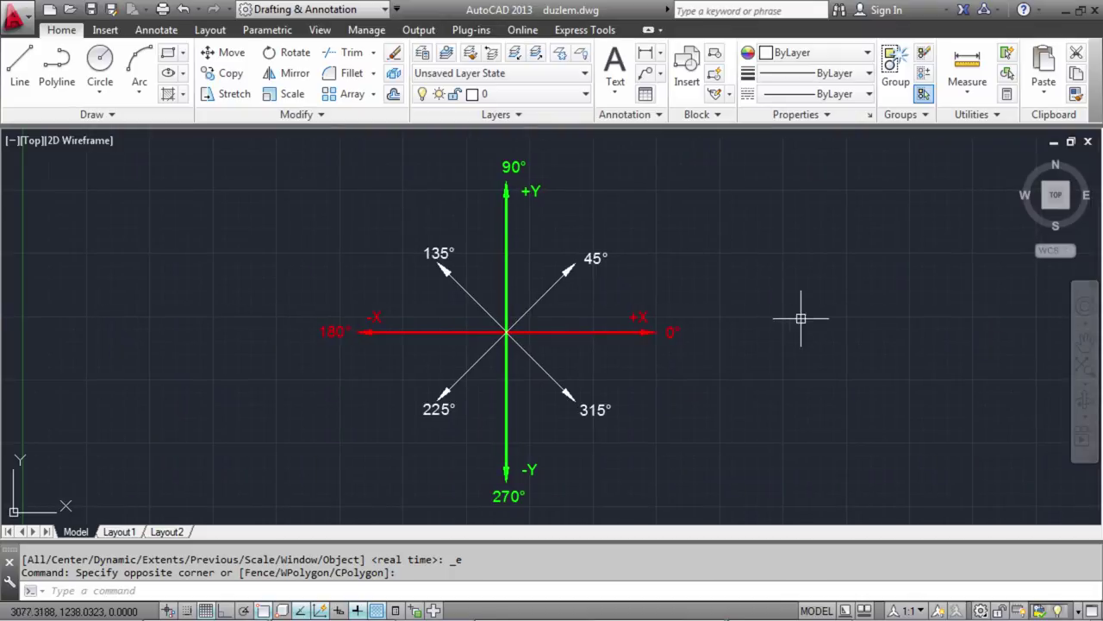
pyautogui.moveTo(796, 313)
pyautogui.mouseDown(button='middle')
pyautogui.moveTo(601, 320)
pyautogui.moveTo(712, 446)
pyautogui.moveTo(840, 347)
pyautogui.moveTo(889, 224)
pyautogui.moveTo(909, 225)
pyautogui.moveTo(925, 246)
pyautogui.moveTo(626, 241)
pyautogui.moveTo(759, 353)
pyautogui.moveTo(448, 223)
pyautogui.moveTo(364, 261)
pyautogui.moveTo(569, 399)
pyautogui.moveTo(812, 298)
pyautogui.mouseUp(button='middle')
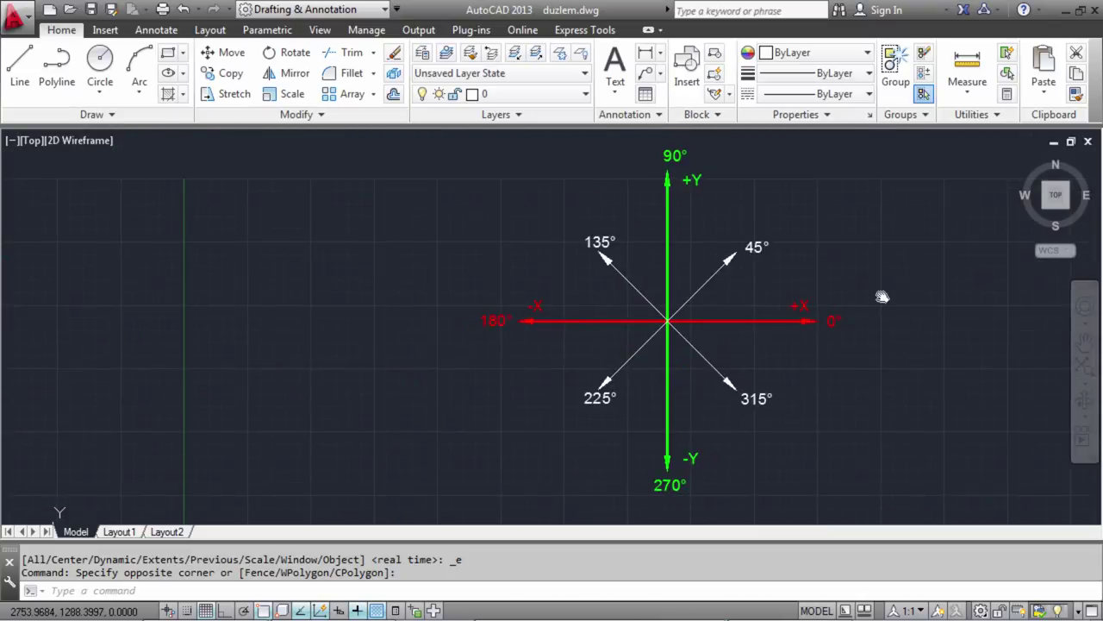
pyautogui.click(1085, 343)
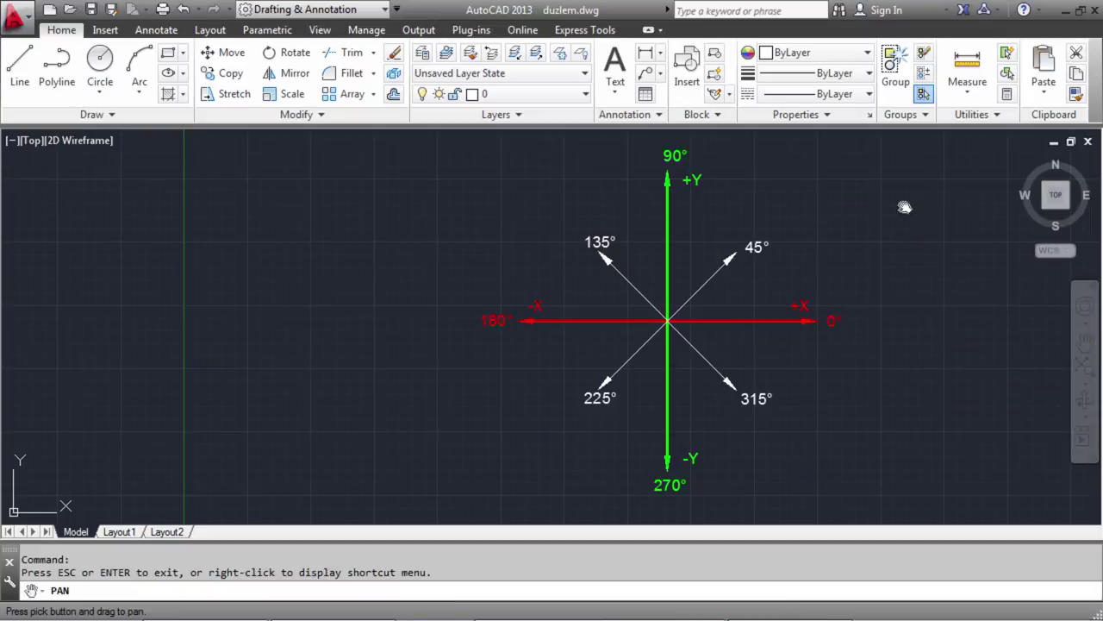
pyautogui.moveTo(946, 175)
pyautogui.mouseDown()
pyautogui.moveTo(924, 192)
pyautogui.moveTo(729, 189)
pyautogui.moveTo(354, 216)
pyautogui.moveTo(966, 242)
pyautogui.moveTo(782, 206)
pyautogui.moveTo(658, 221)
pyautogui.moveTo(715, 195)
pyautogui.mouseUp()
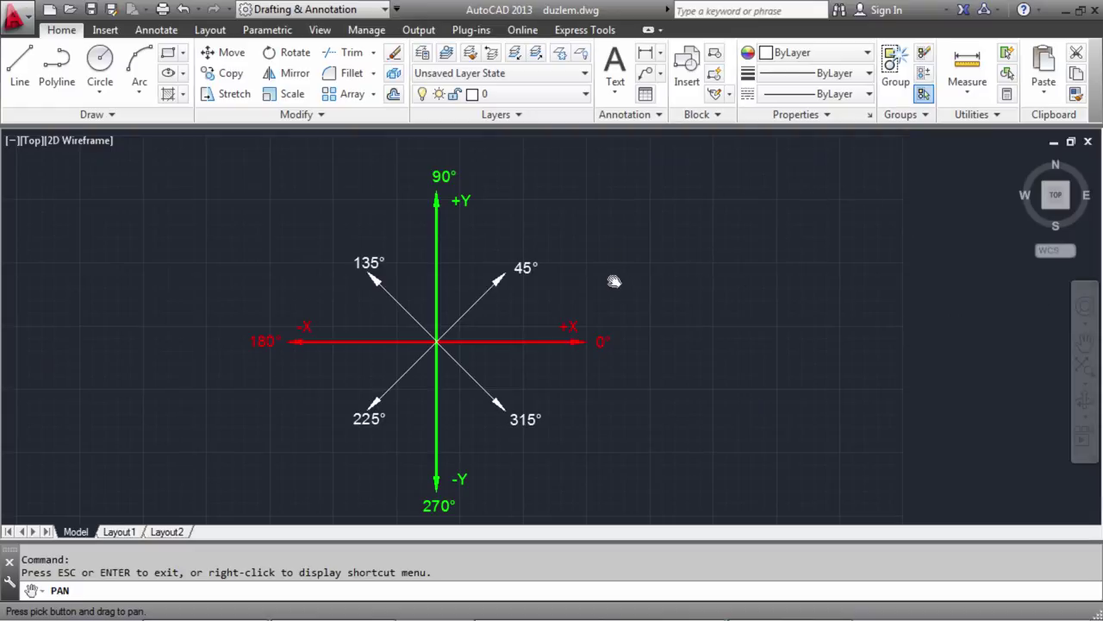
pyautogui.press('Escape')
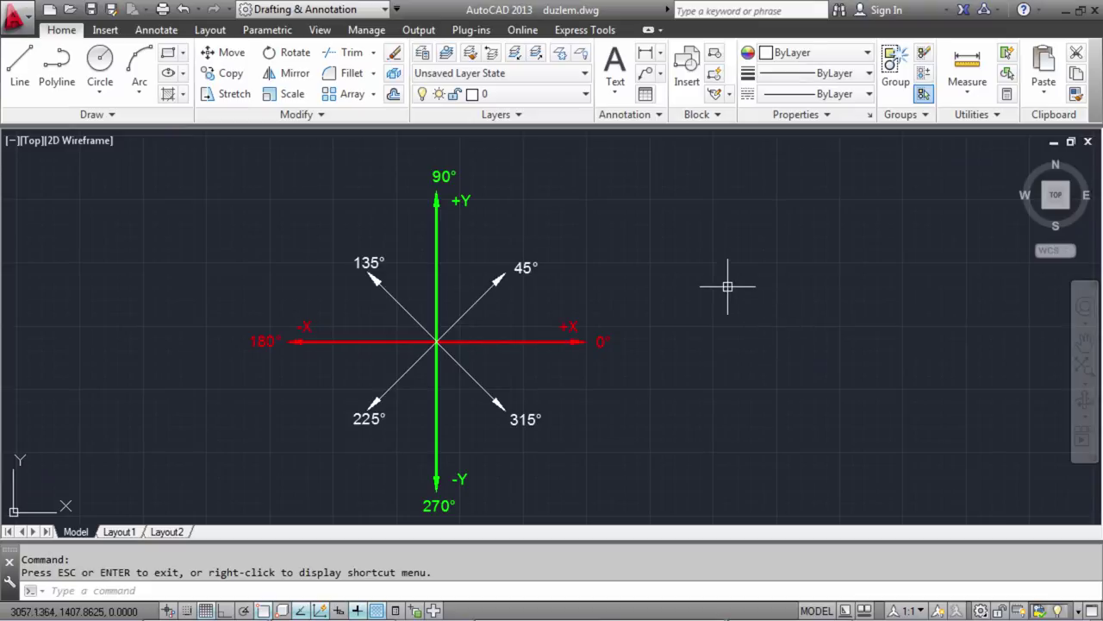
# Recentre the axes drawing in the view with small wheel-button pans.
pyautogui.moveTo(704, 270)
pyautogui.mouseDown(button='middle')
pyautogui.moveTo(874, 315)
pyautogui.moveTo(768, 327)
pyautogui.moveTo(802, 288)
pyautogui.moveTo(801, 246)
pyautogui.mouseUp(button='middle')
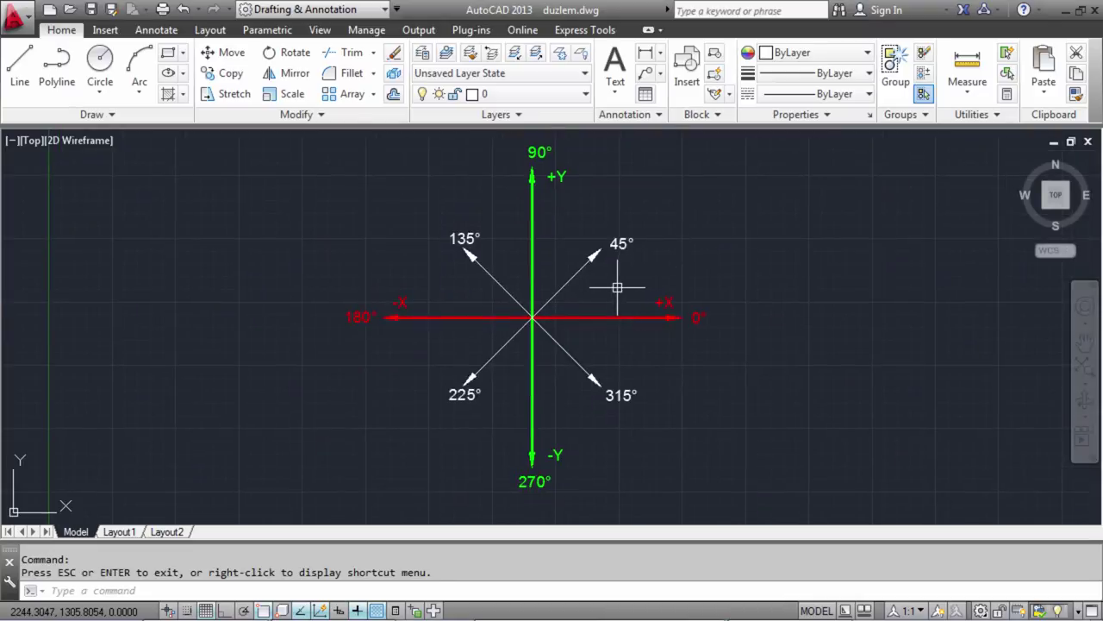
pyautogui.scroll(-2, 618, 287)
pyautogui.scroll(2, 617, 287)
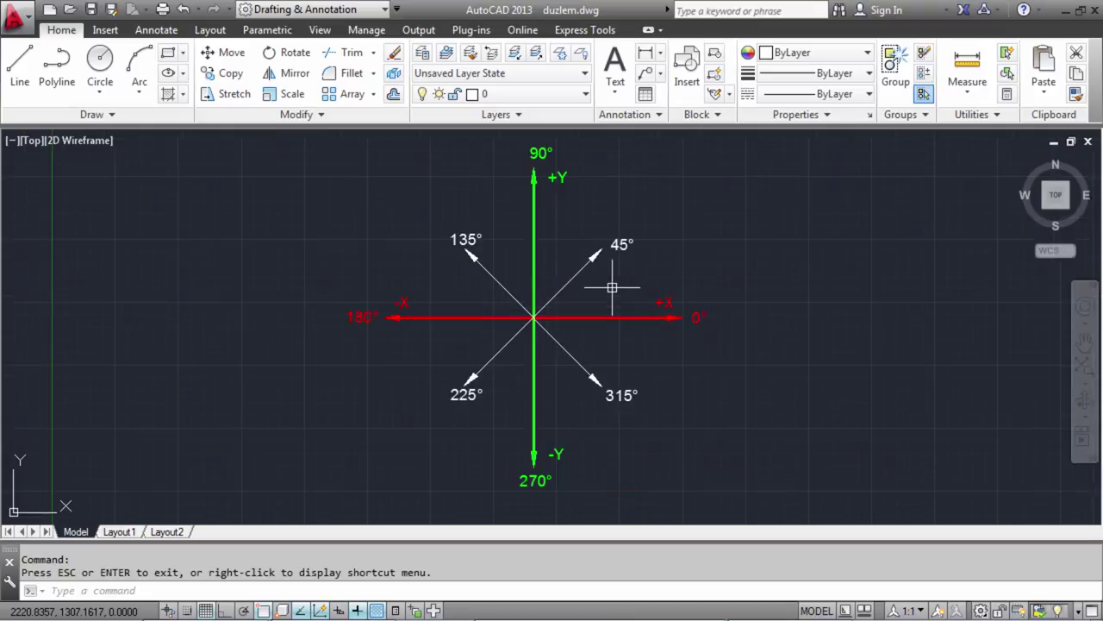
pyautogui.moveTo(588, 291); pyautogui.dragTo(606, 285, button='middle')
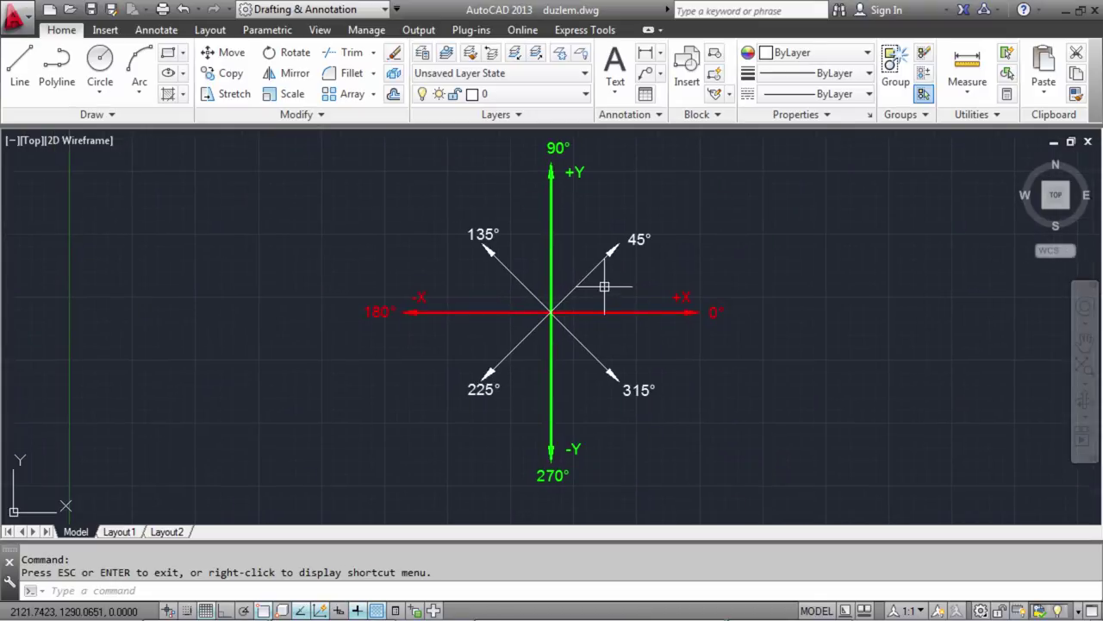
# Fit the drawing to its extents from the View tab's Navigate 2D zoom list.
pyautogui.click(320, 31)
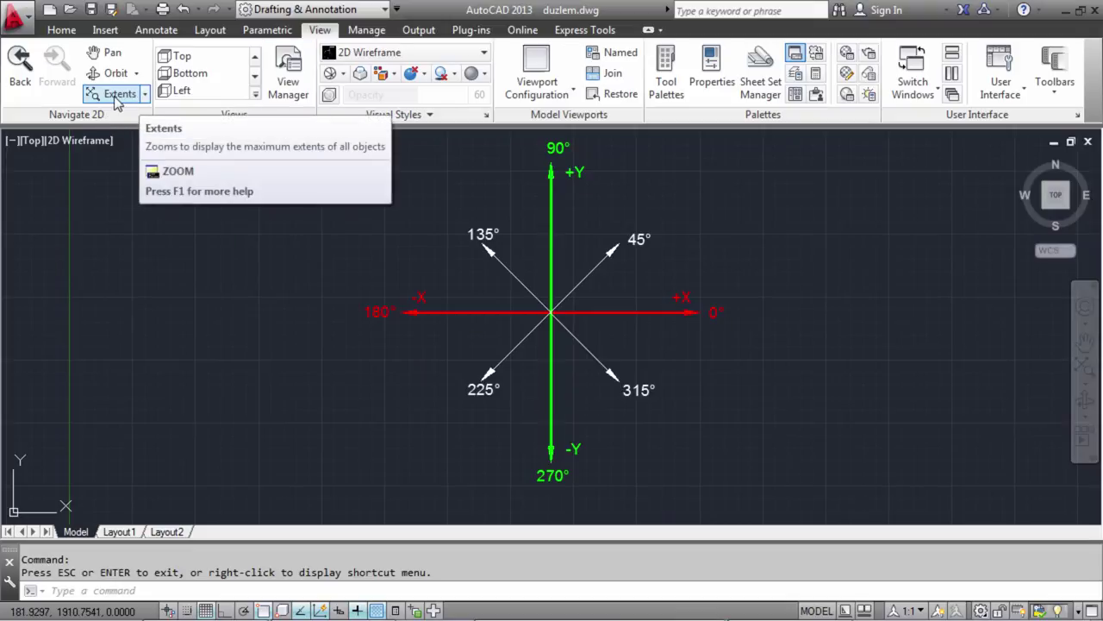
pyautogui.click(145, 95)
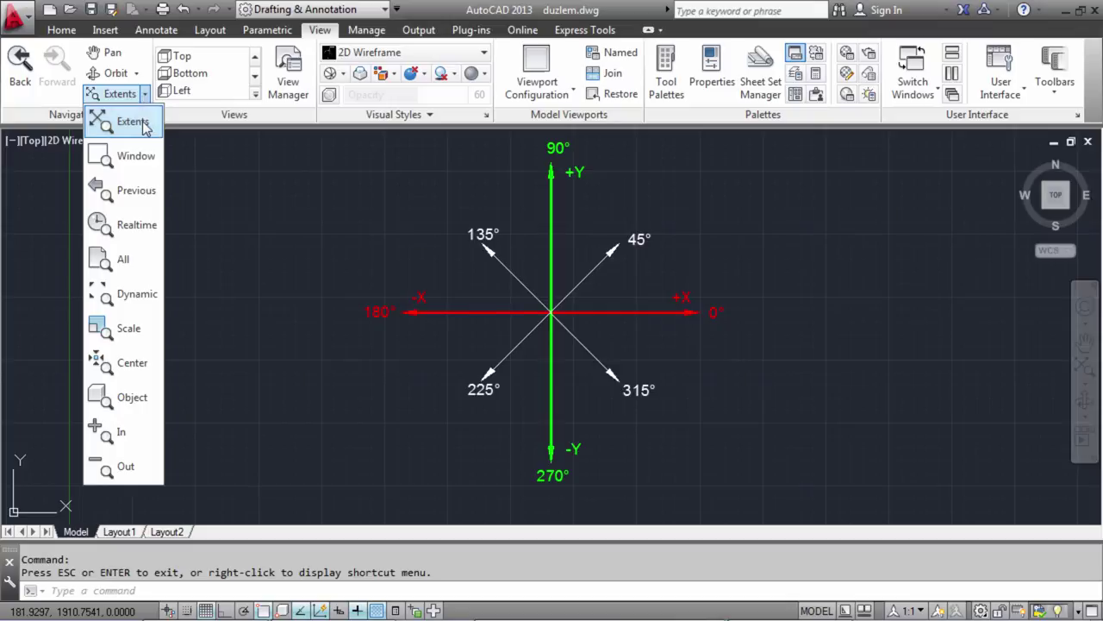
pyautogui.click(145, 125)
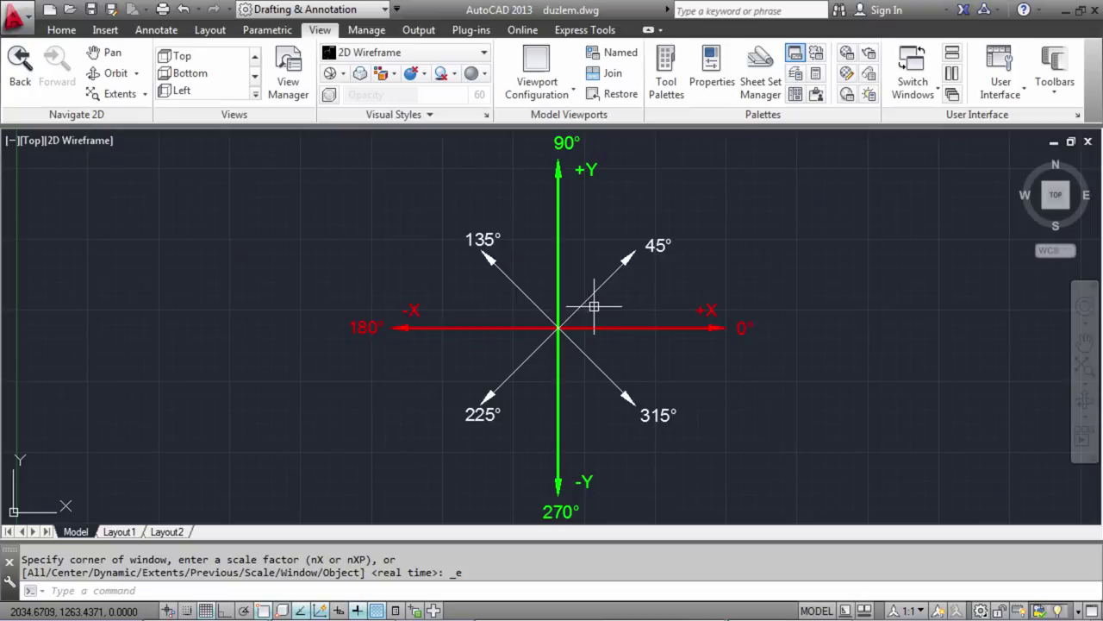
# Shrink and pan the drawing off-centre, then apply Zoom Extents again.
pyautogui.scroll(5, 597, 317)
pyautogui.scroll(-3, 597, 317)
pyautogui.scroll(-3, 591, 317)
pyautogui.moveTo(581, 320); pyautogui.dragTo(438, 366, button='middle')
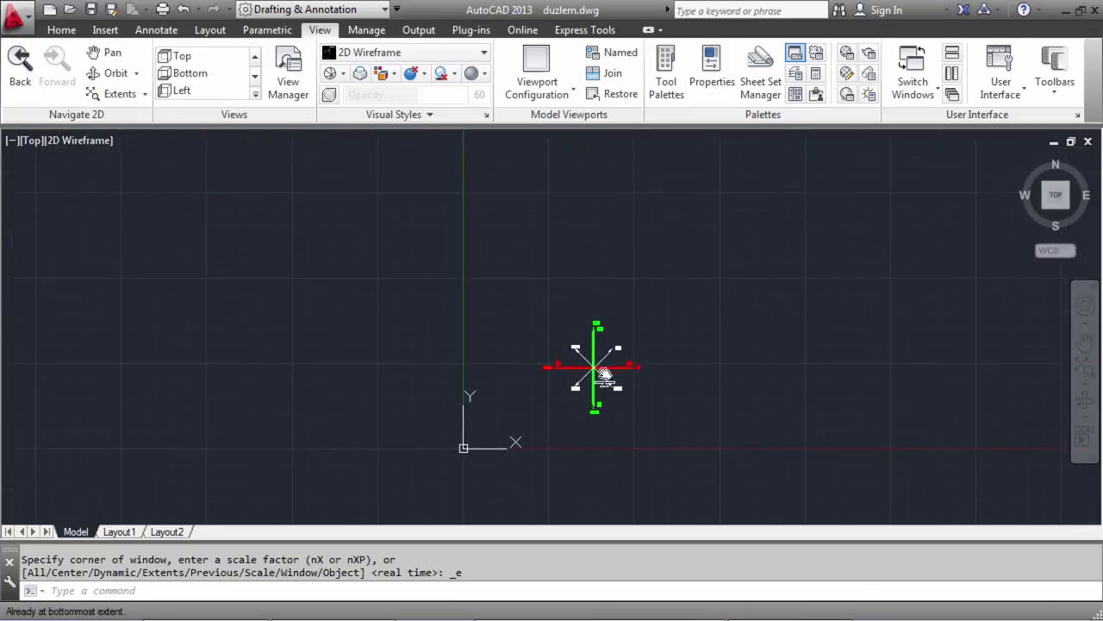
pyautogui.click(147, 94)
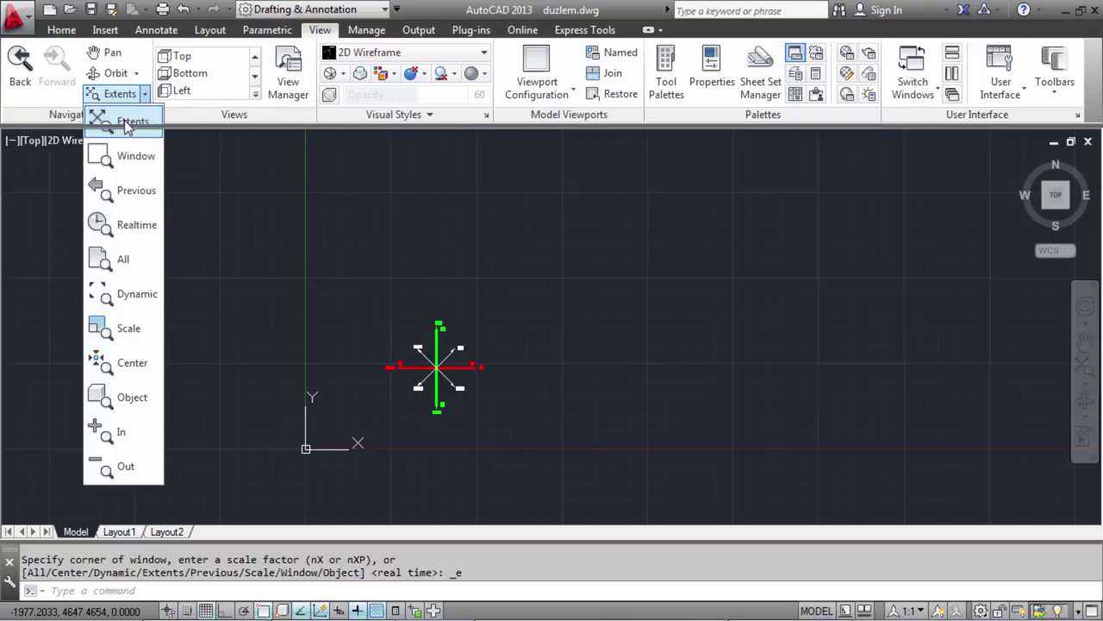
pyautogui.click(126, 123)
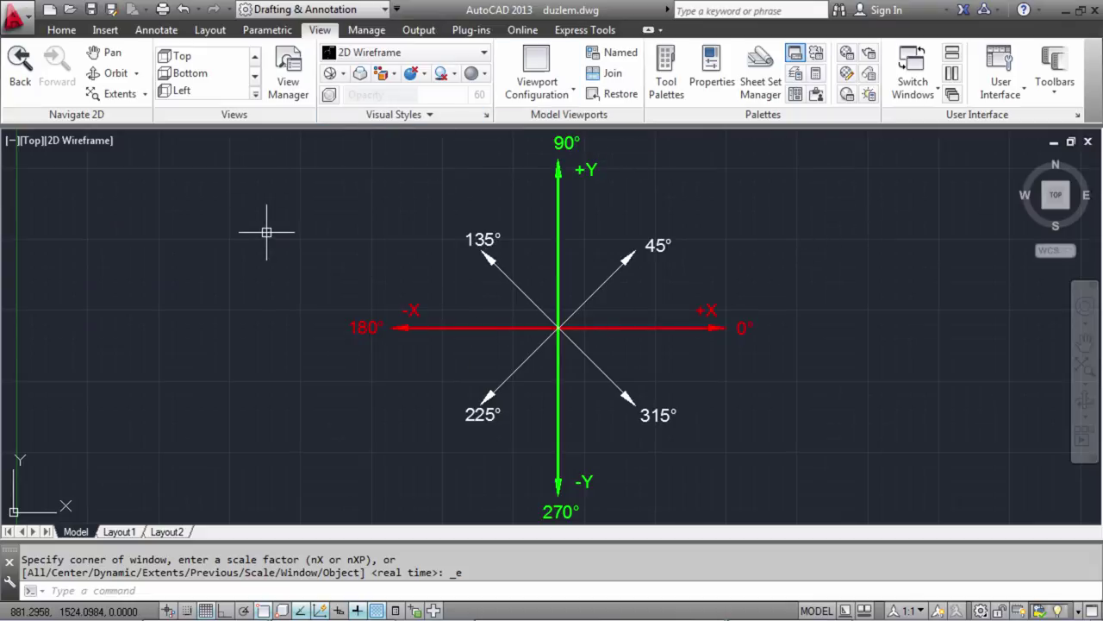
# Use Zoom Window twice to enlarge the 180° label until its digits fill the view.
pyautogui.click(146, 93)
pyautogui.click(139, 157)
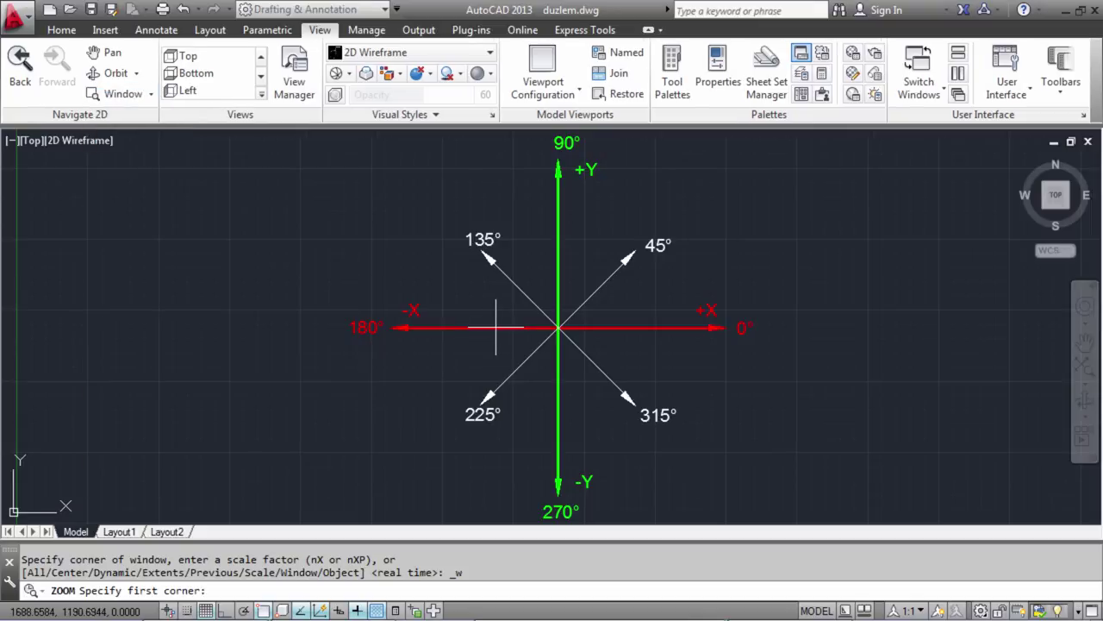
pyautogui.click(339, 307)
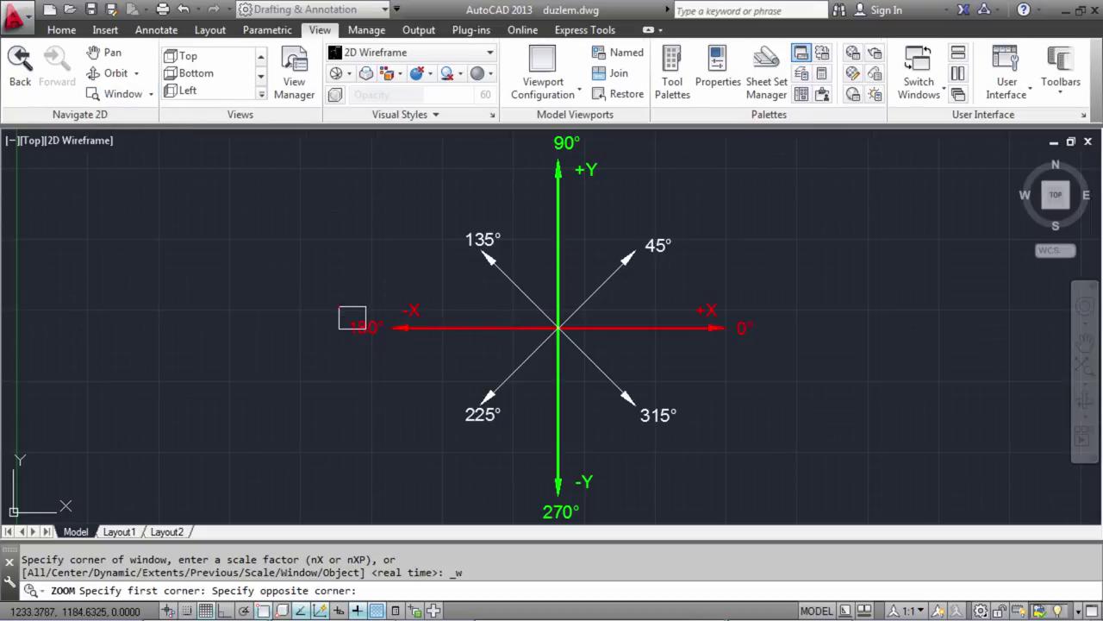
pyautogui.click(393, 344)
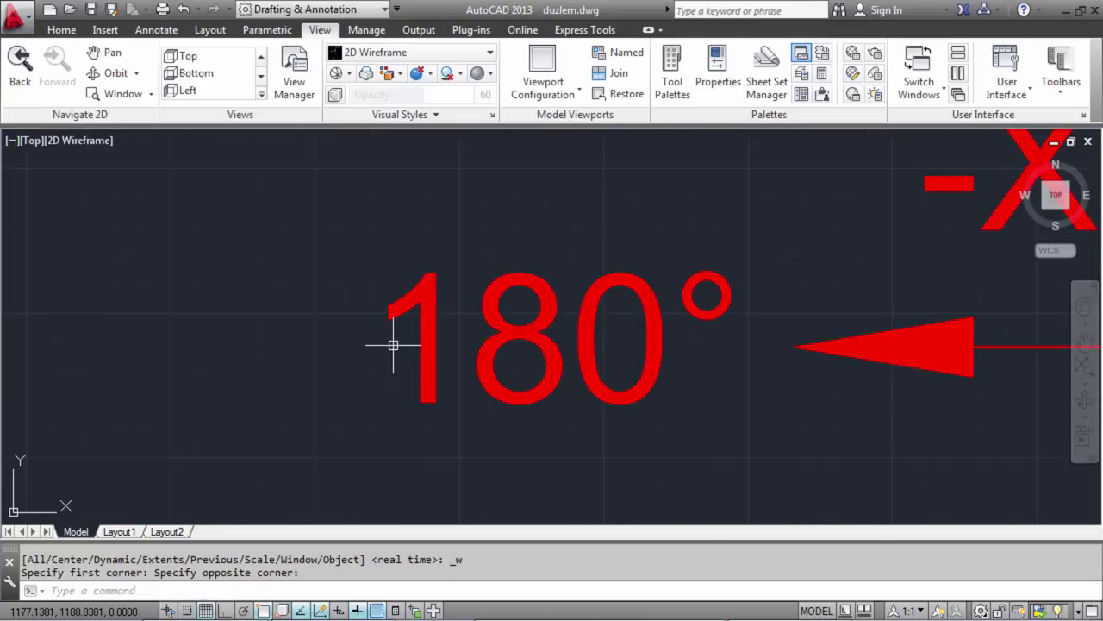
pyautogui.click(117, 96)
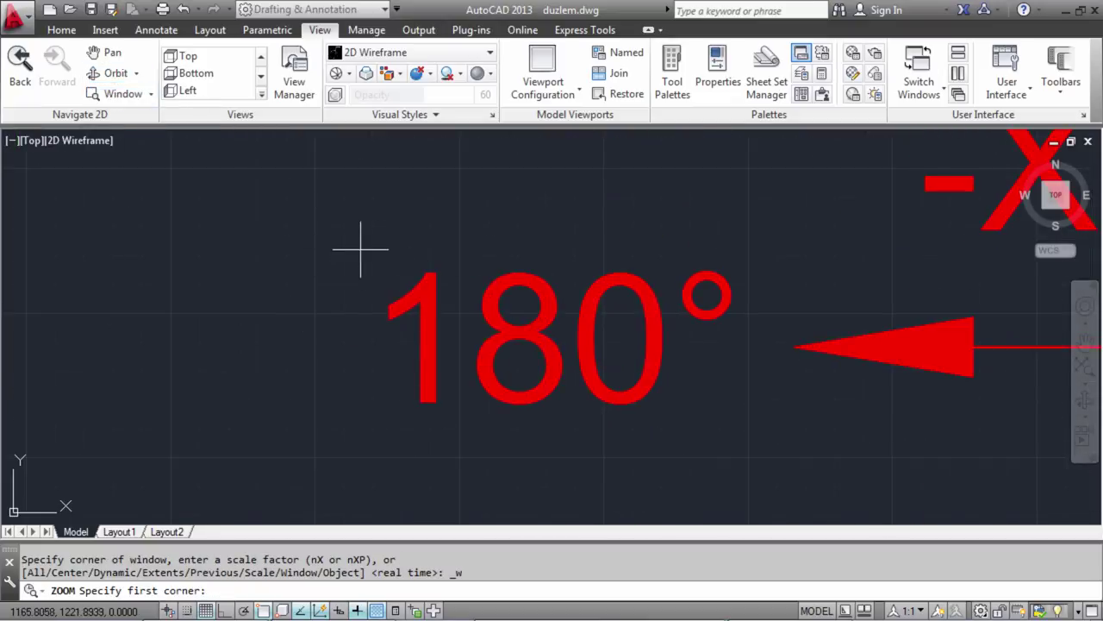
pyautogui.click(361, 252)
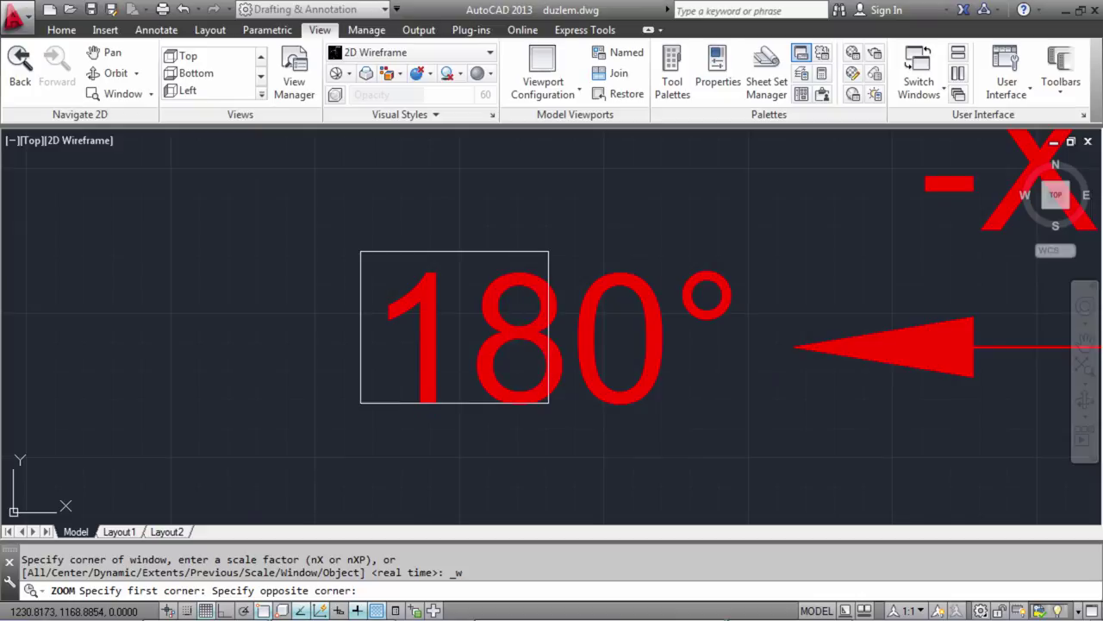
pyautogui.click(550, 378)
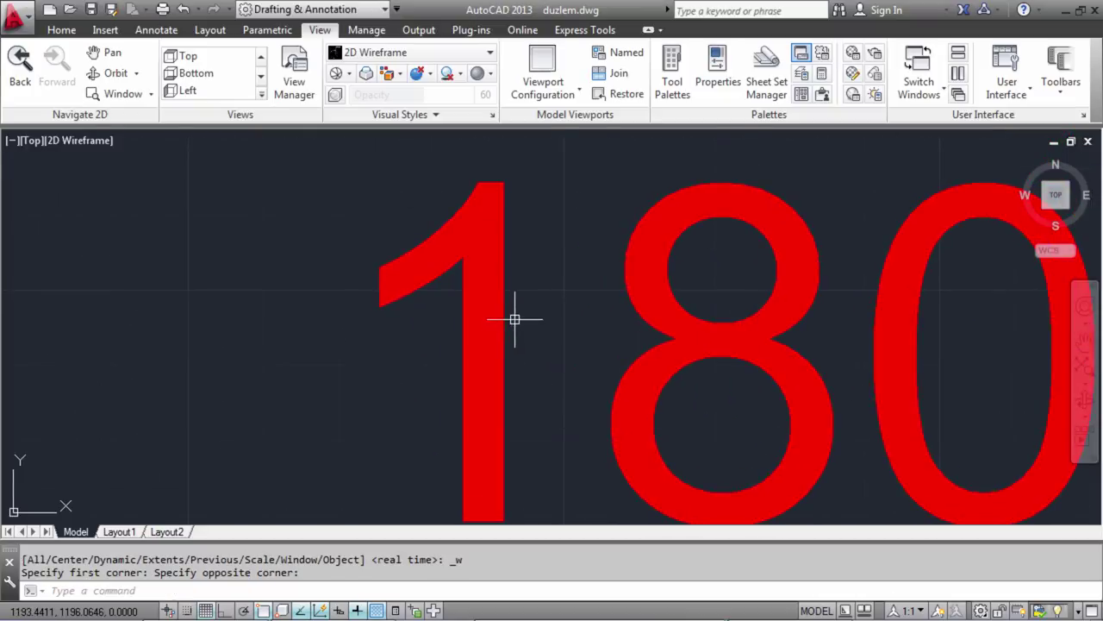
# Wheel-zoom back out so the whole axes diagram is visible.
pyautogui.scroll(-5, 560, 306)
pyautogui.scroll(-2, 638, 297)
pyautogui.scroll(-1, 603, 315)
pyautogui.scroll(-2, 400, 341)
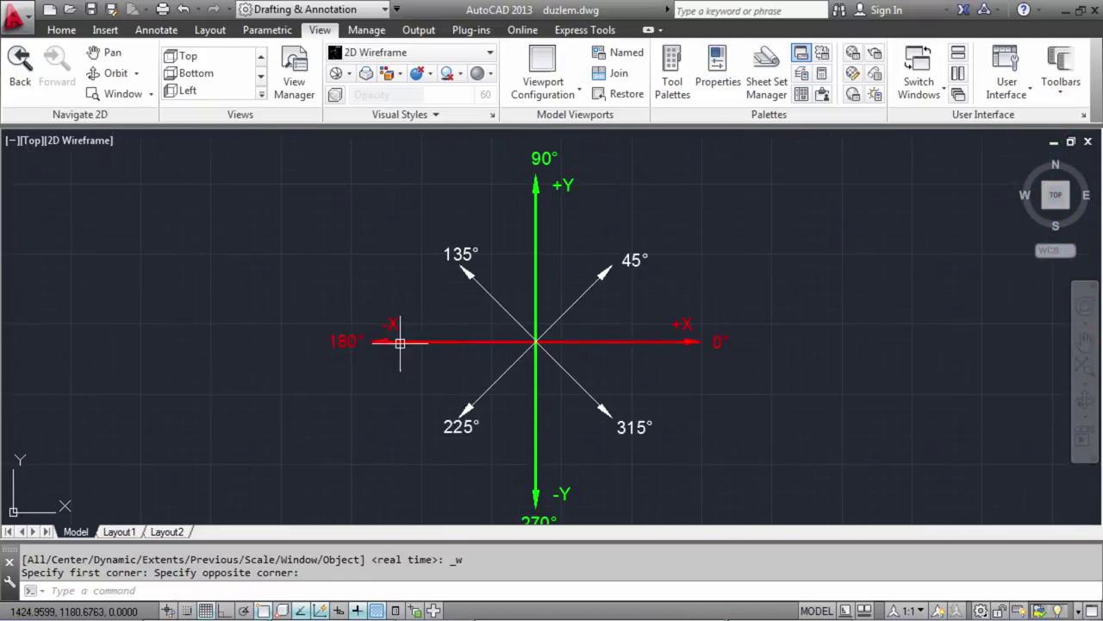
pyautogui.click(152, 94)
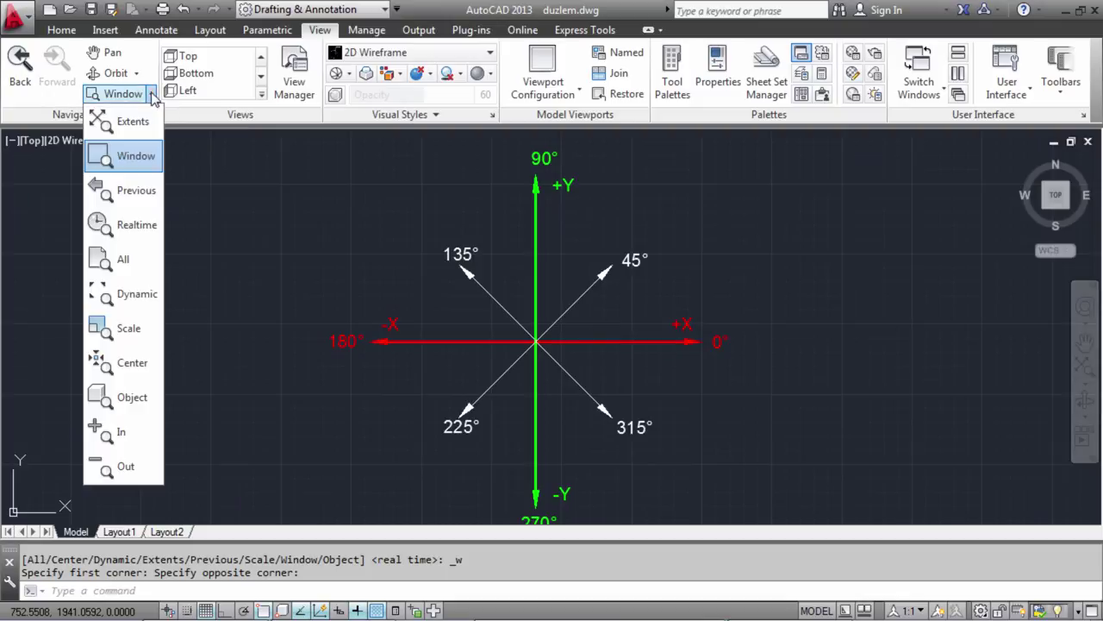
# Apply Zoom Previous three times to return to the giant 180 close-up.
pyautogui.click(143, 196)
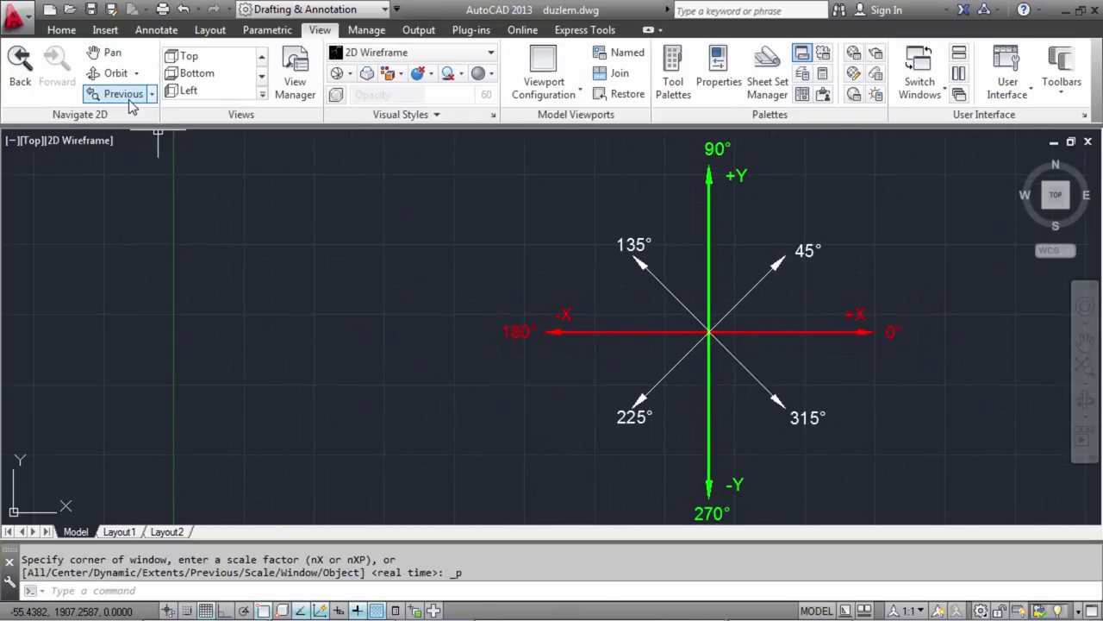
pyautogui.click(130, 102)
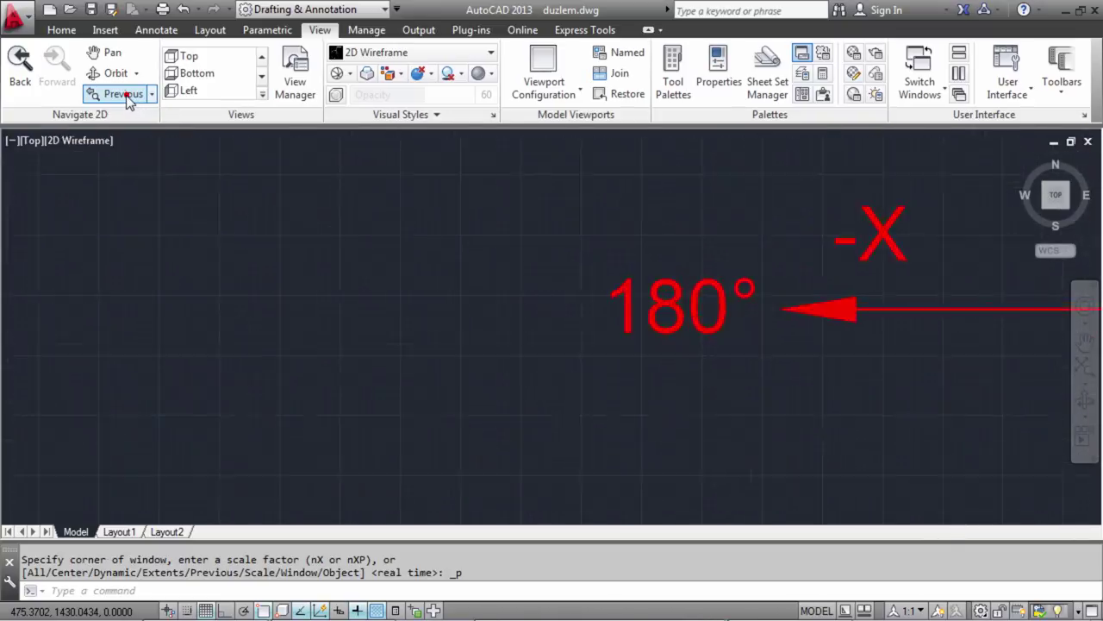
pyautogui.click(126, 100)
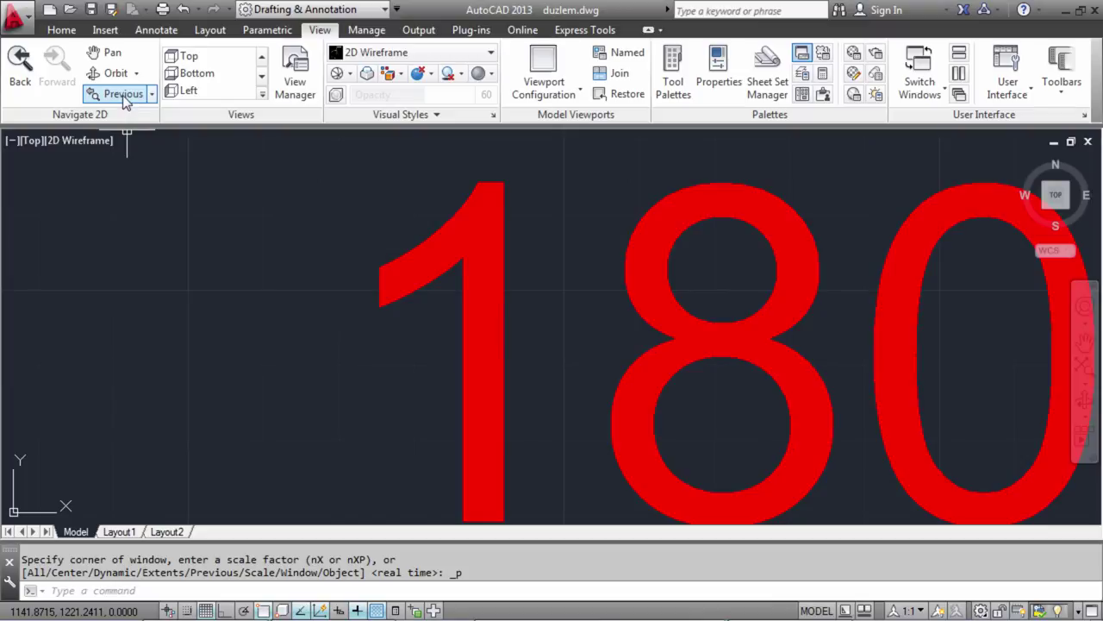
pyautogui.click(151, 95)
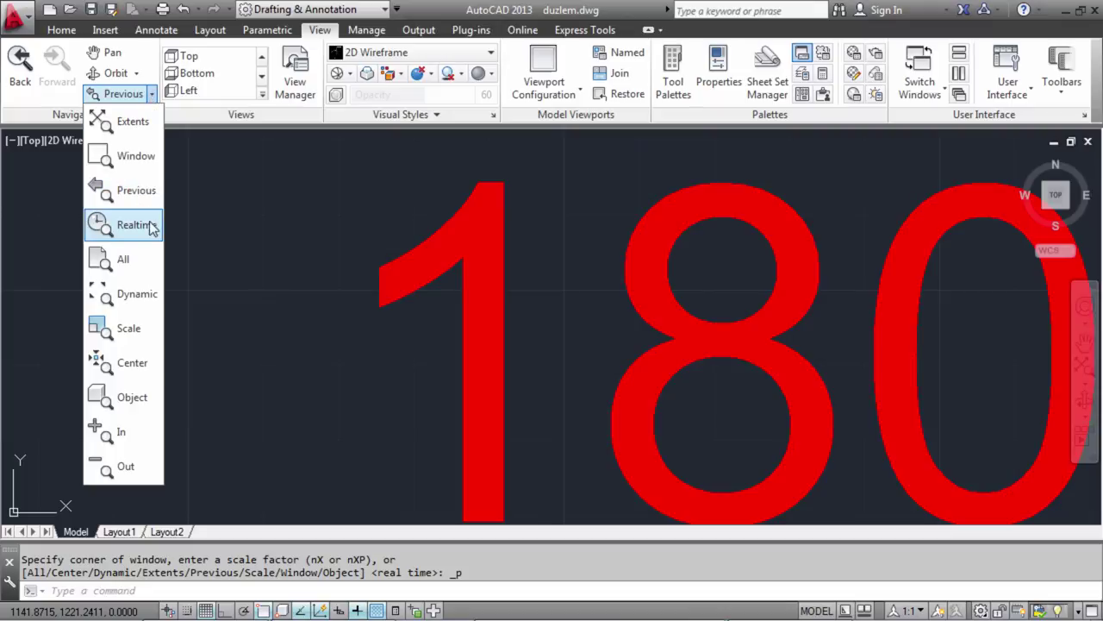
# Zoom Realtime out from the 180 until -X and its arrow show, then slightly back in.
pyautogui.click(149, 226)
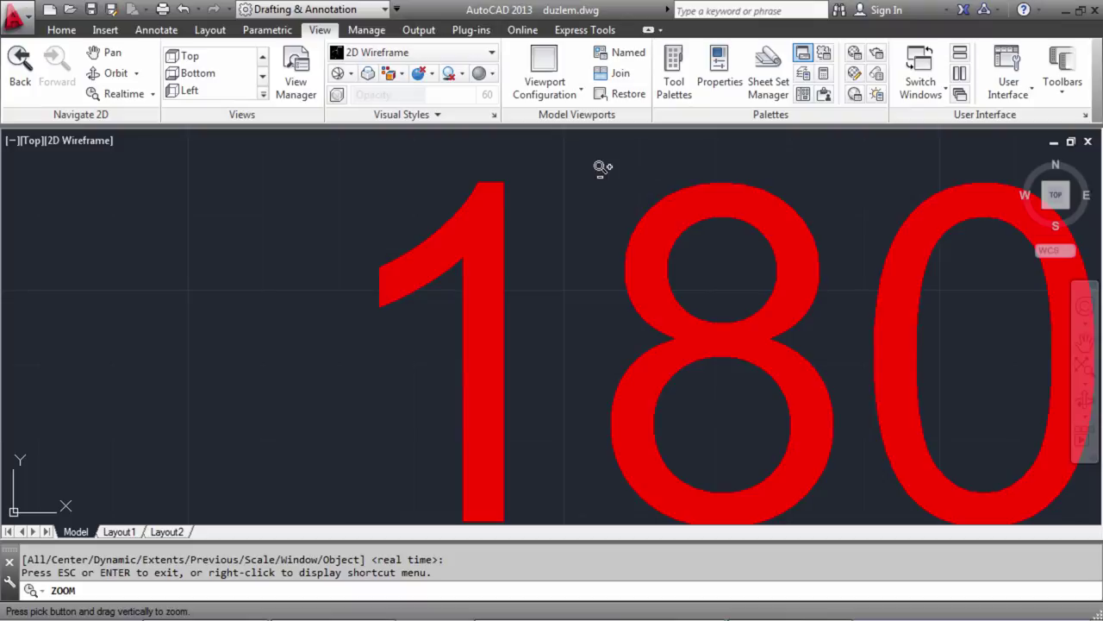
pyautogui.moveTo(603, 167)
pyautogui.mouseDown()
pyautogui.moveTo(563, 273)
pyautogui.moveTo(419, 480)
pyautogui.moveTo(385, 505)
pyautogui.moveTo(635, 251)
pyautogui.moveTo(795, 178)
pyautogui.moveTo(370, 460)
pyautogui.mouseUp()
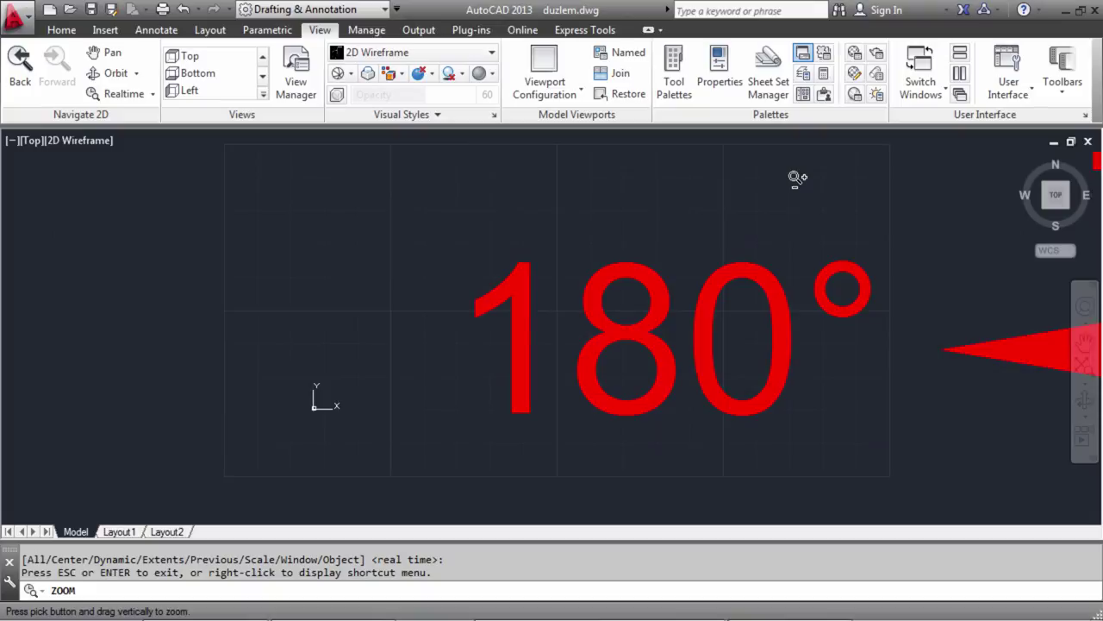
pyautogui.moveTo(765, 162)
pyautogui.mouseDown()
pyautogui.moveTo(756, 180)
pyautogui.moveTo(561, 303)
pyautogui.moveTo(402, 425)
pyautogui.mouseUp()
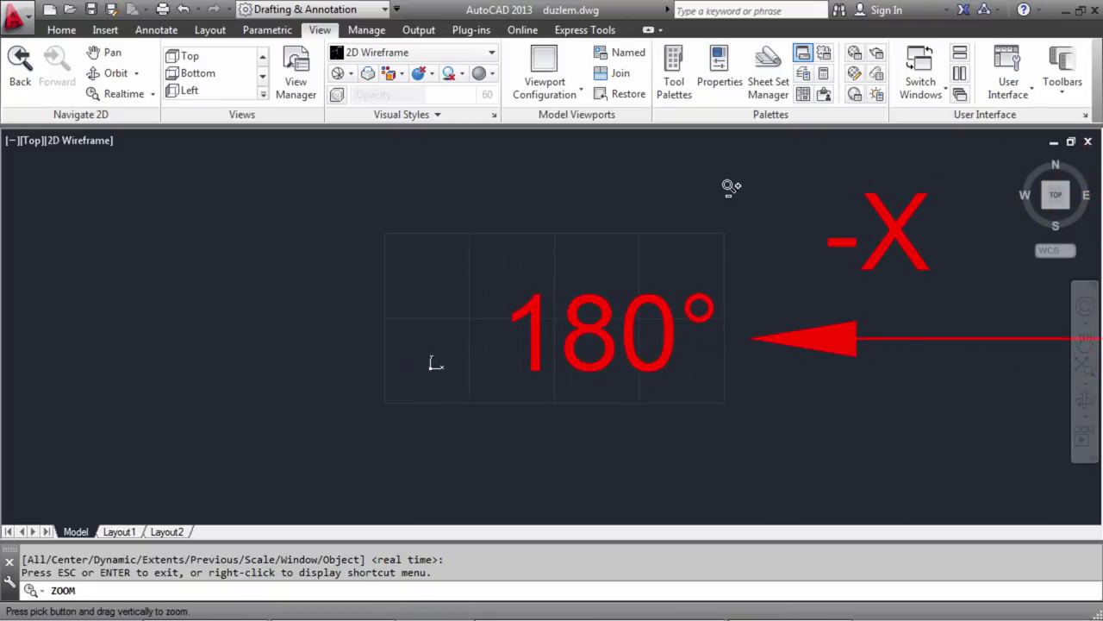
pyautogui.moveTo(730, 186); pyautogui.dragTo(450, 402)
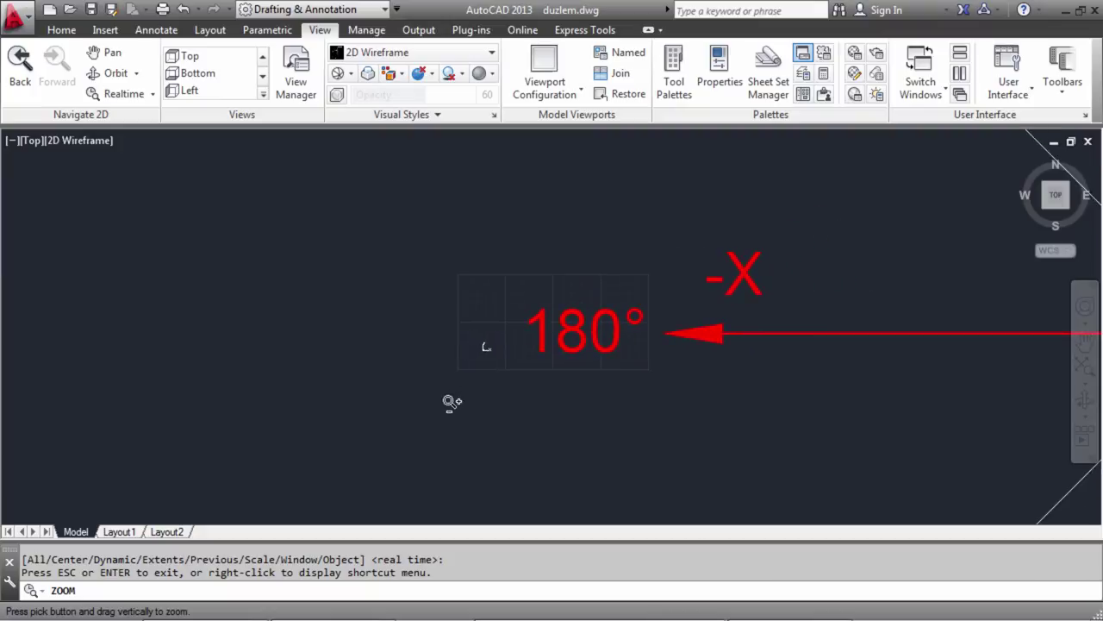
pyautogui.moveTo(405, 448)
pyautogui.mouseDown()
pyautogui.moveTo(553, 343)
pyautogui.moveTo(730, 165)
pyautogui.moveTo(667, 217)
pyautogui.moveTo(617, 235)
pyautogui.moveTo(483, 406)
pyautogui.moveTo(665, 217)
pyautogui.moveTo(327, 234)
pyautogui.mouseUp()
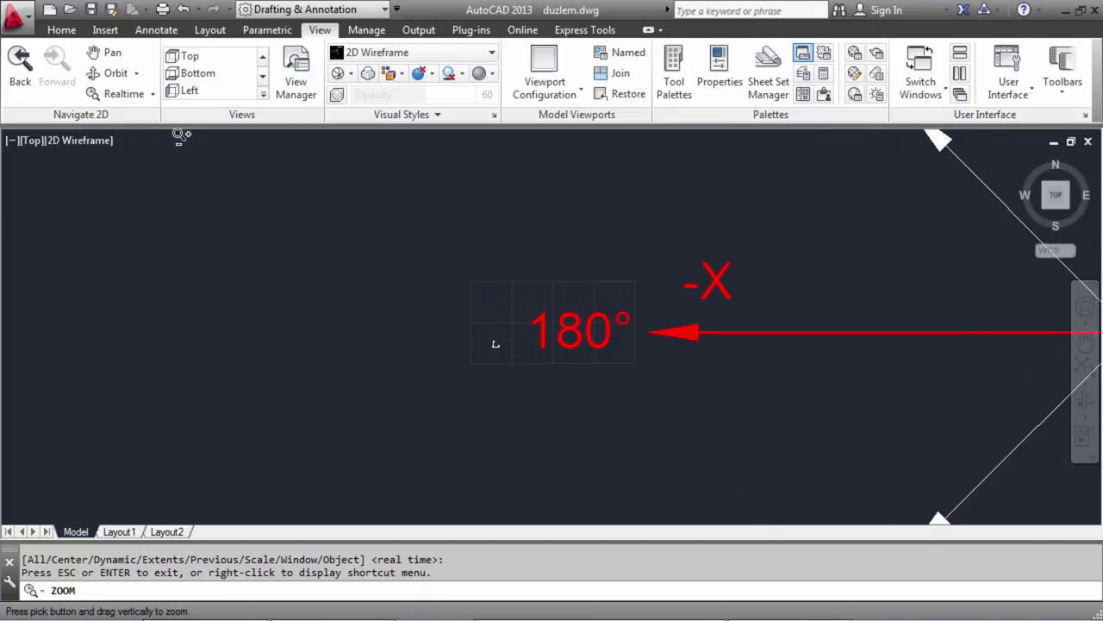
pyautogui.click(152, 93)
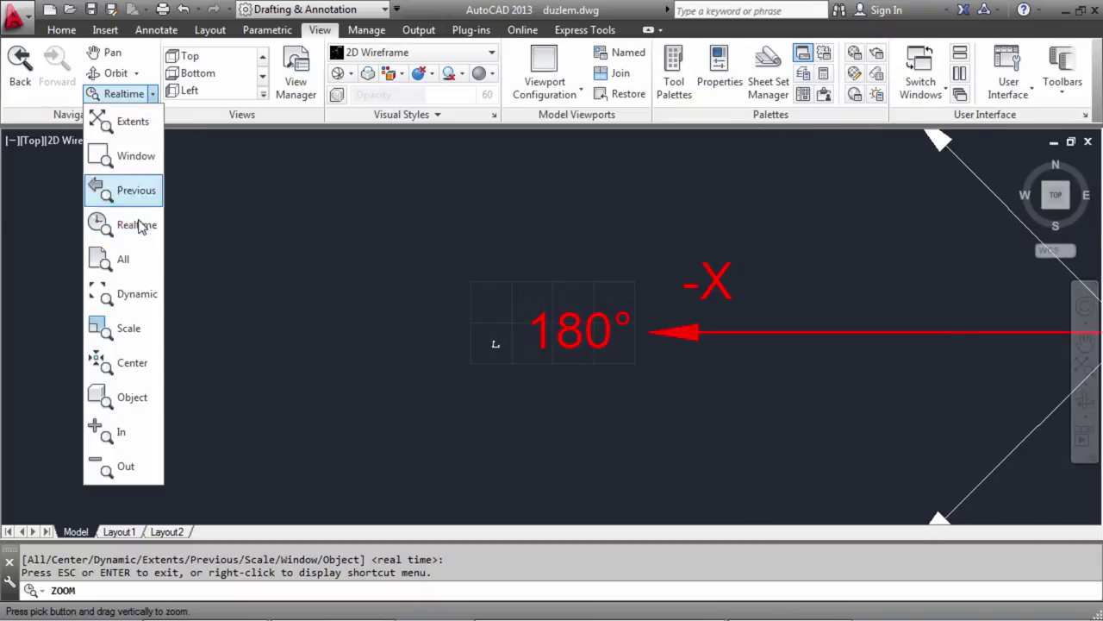
# Apply Zoom All to show the entire drawing, then start Zoom Dynamic.
pyautogui.click(132, 262)
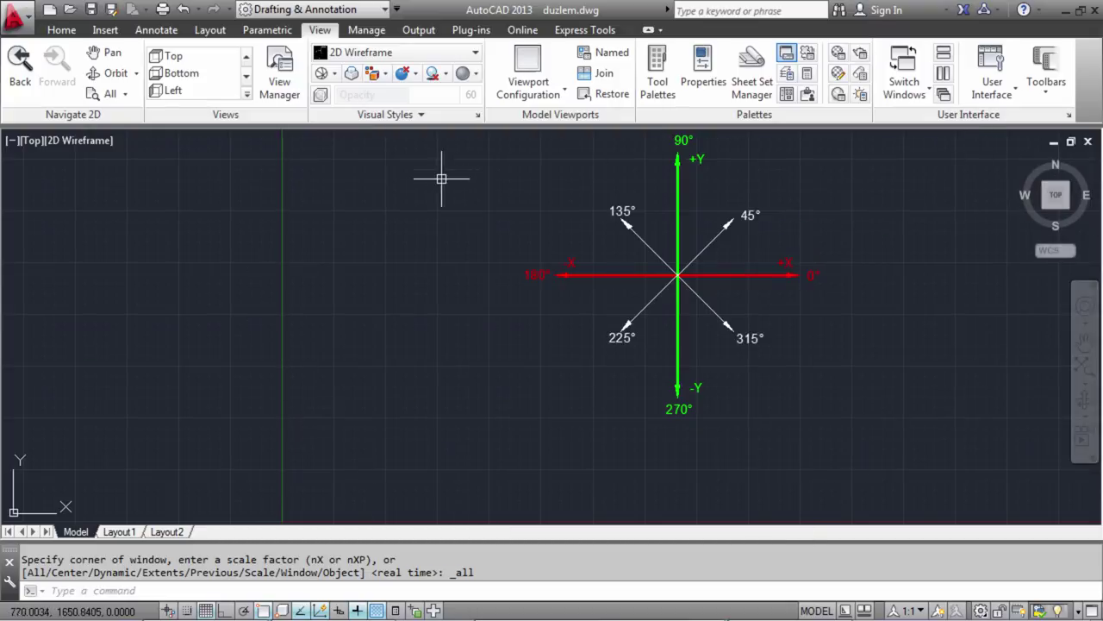
pyautogui.click(126, 95)
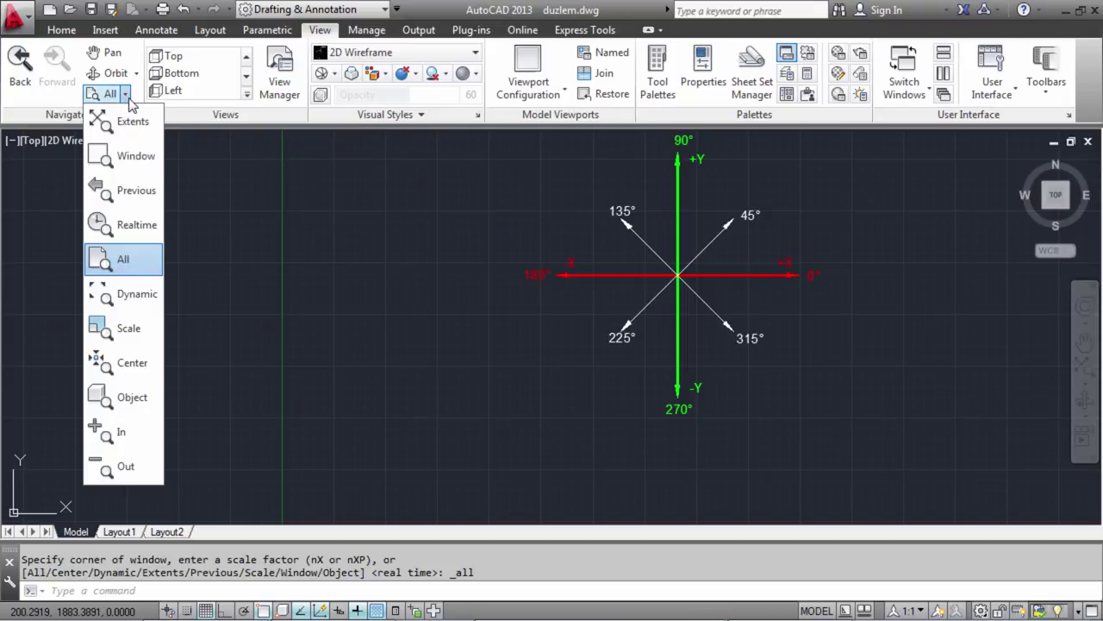
pyautogui.click(122, 259)
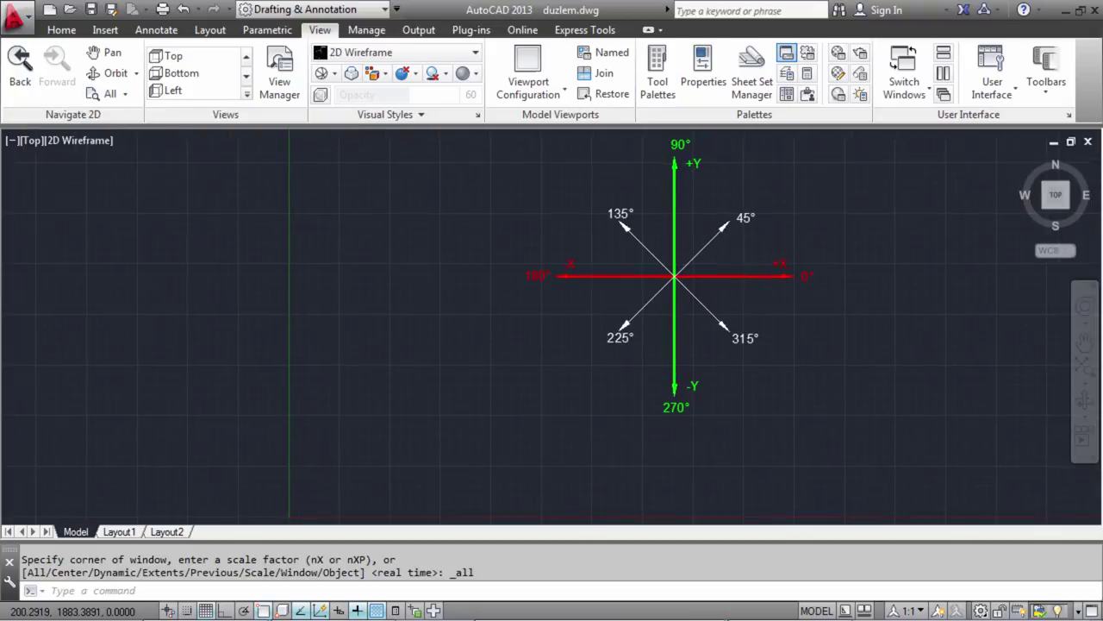
pyautogui.click(129, 215)
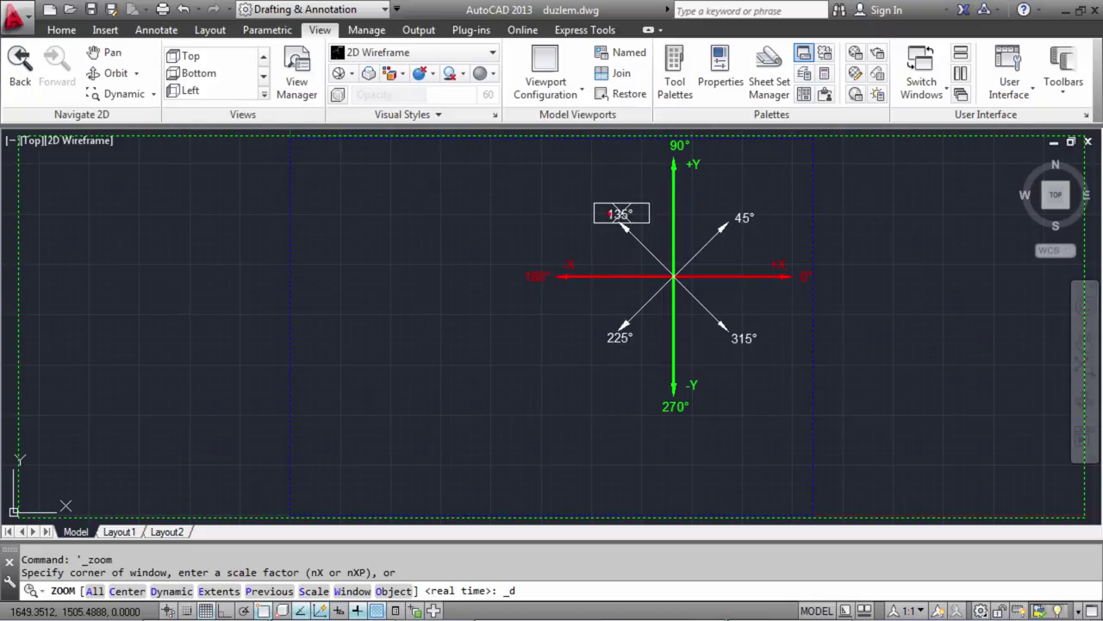
# Dynamic-zoom onto the 135° label, then move the view box to frame the 0° label.
pyautogui.rightClick(622, 216)
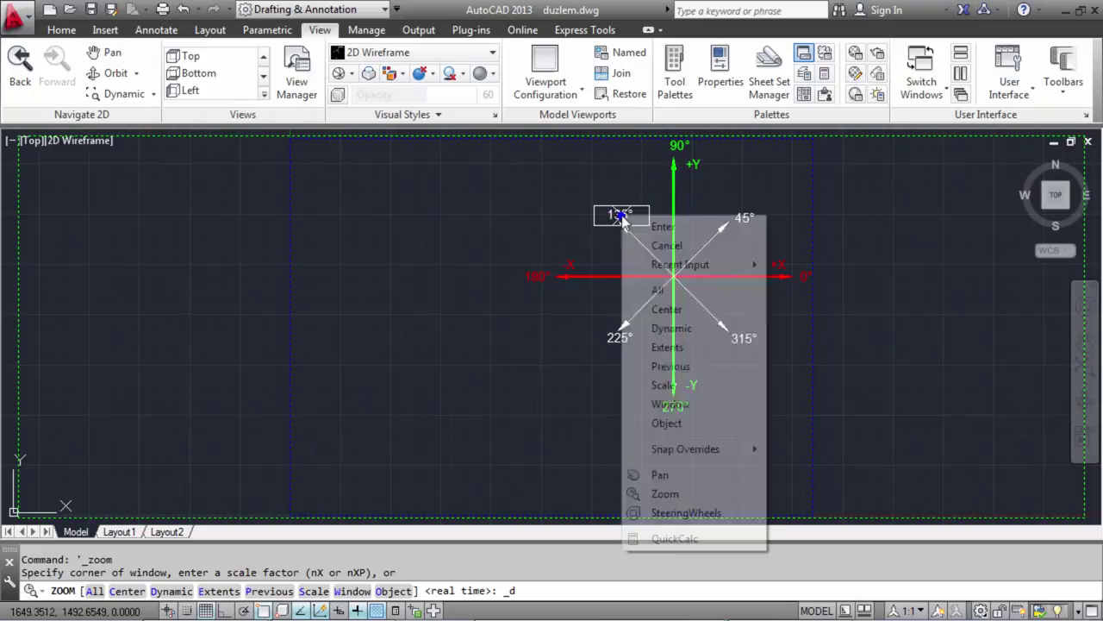
pyautogui.click(646, 225)
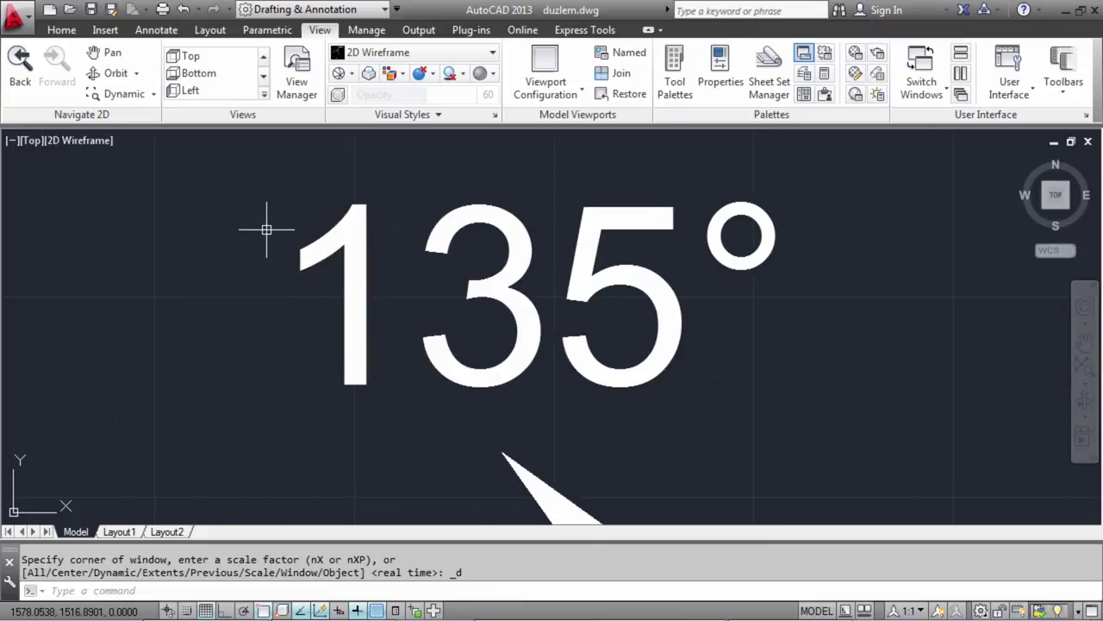
pyautogui.scroll(-10, 266, 230)
pyautogui.scroll(-5, 284, 246)
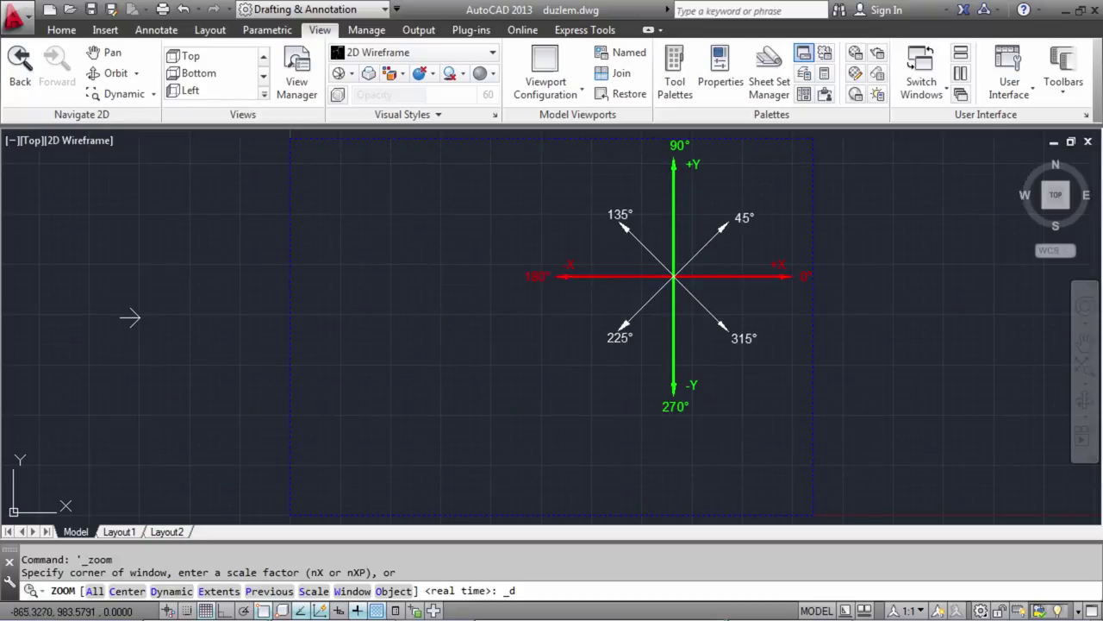
pyautogui.click(186, 319)
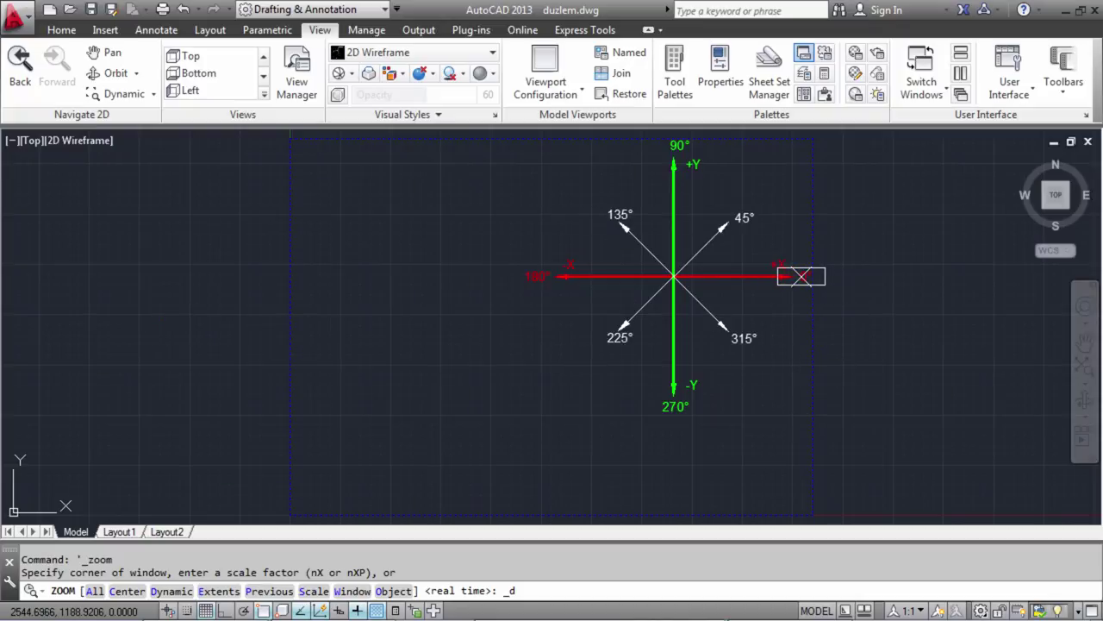
pyautogui.press('Return')
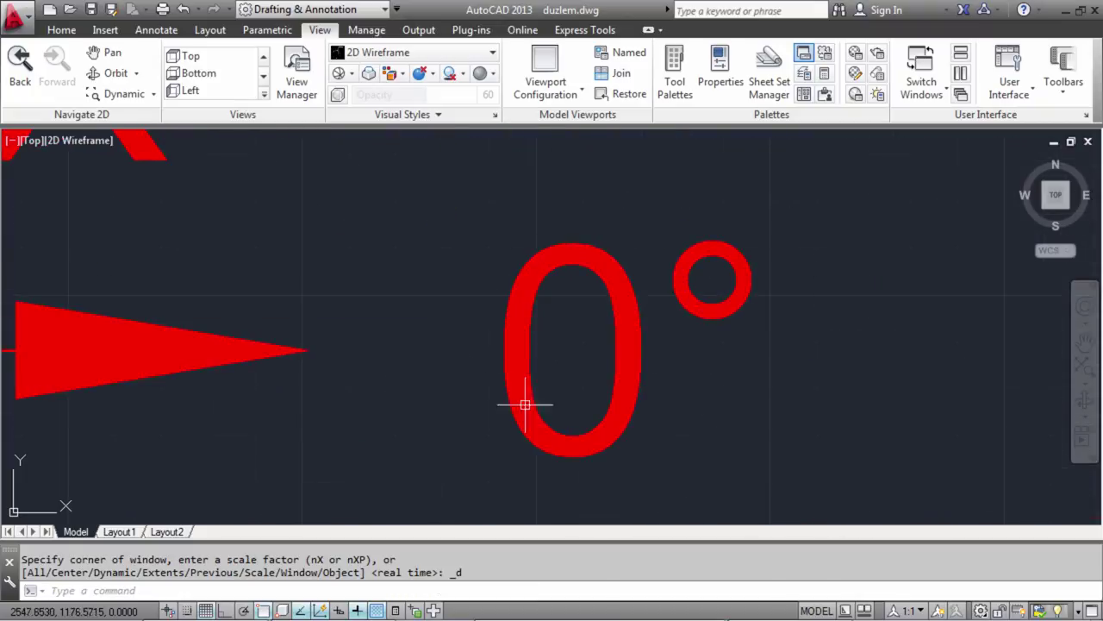
# Zoom the view out by a scale factor of .5.
pyautogui.click(155, 95)
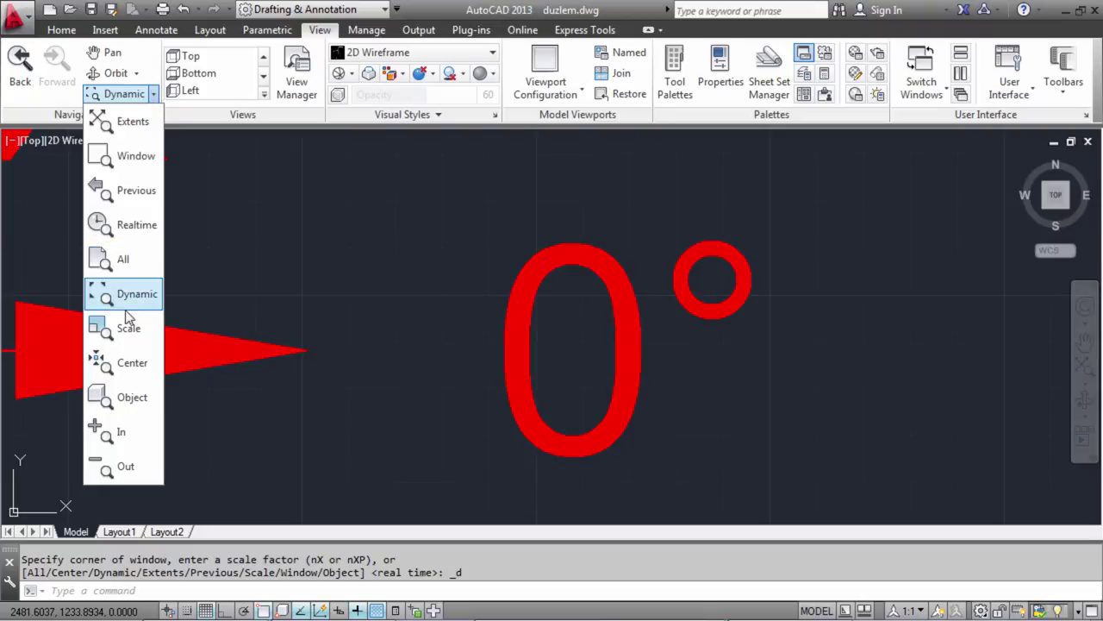
pyautogui.click(125, 327)
pyautogui.scroll(-6, 359, 288)
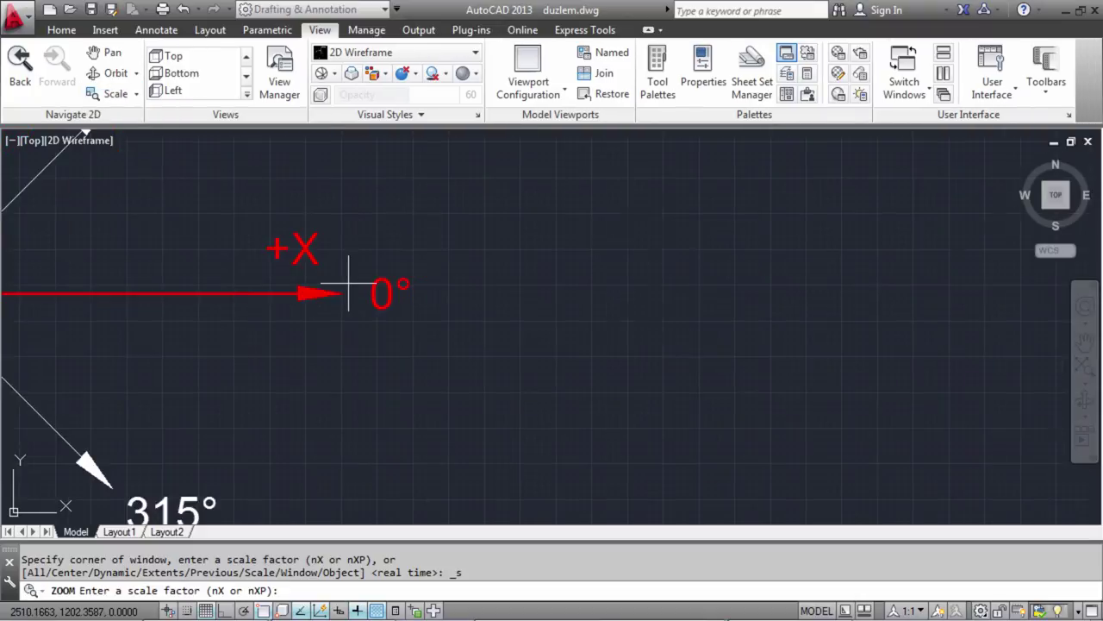
pyautogui.scroll(-5, 359, 288)
pyautogui.scroll(-2, 505, 338)
pyautogui.moveTo(505, 338); pyautogui.dragTo(476, 340, button='middle')
pyautogui.write('.5')
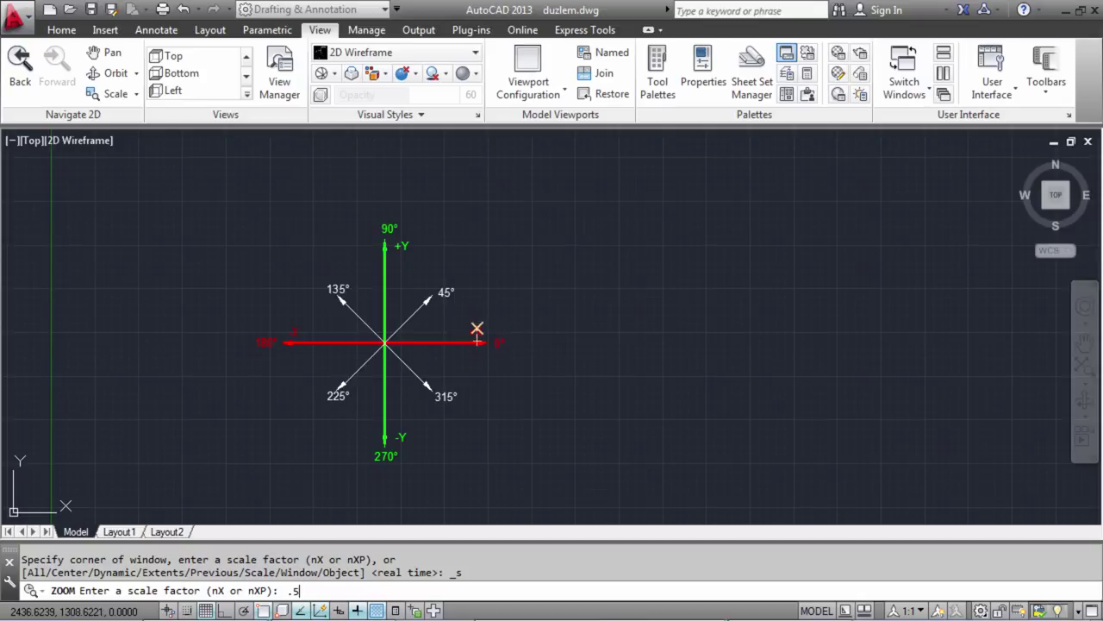
pyautogui.press('Return')
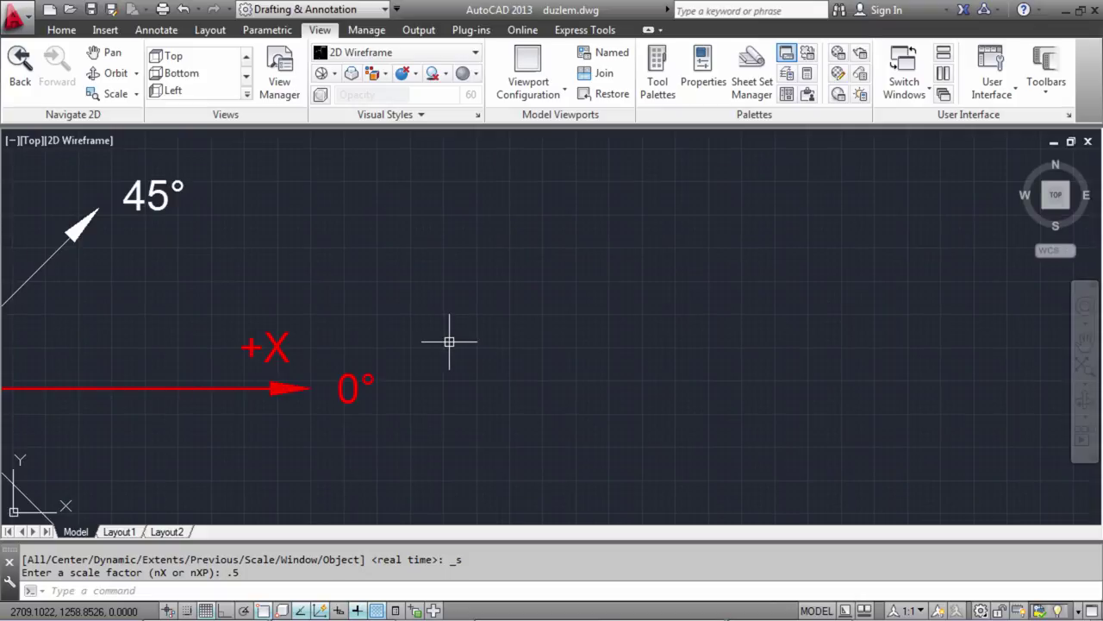
# Apply Zoom Scale with factor 2, then pan to recentre the full diagram.
pyautogui.click(107, 94)
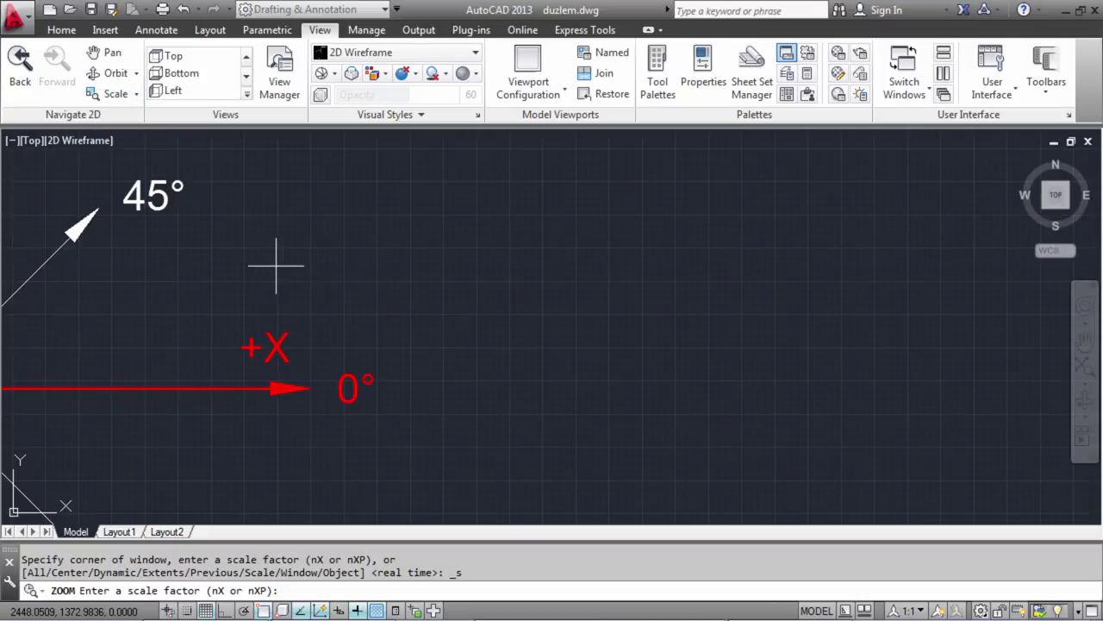
pyautogui.write('2')
pyautogui.press('Return')
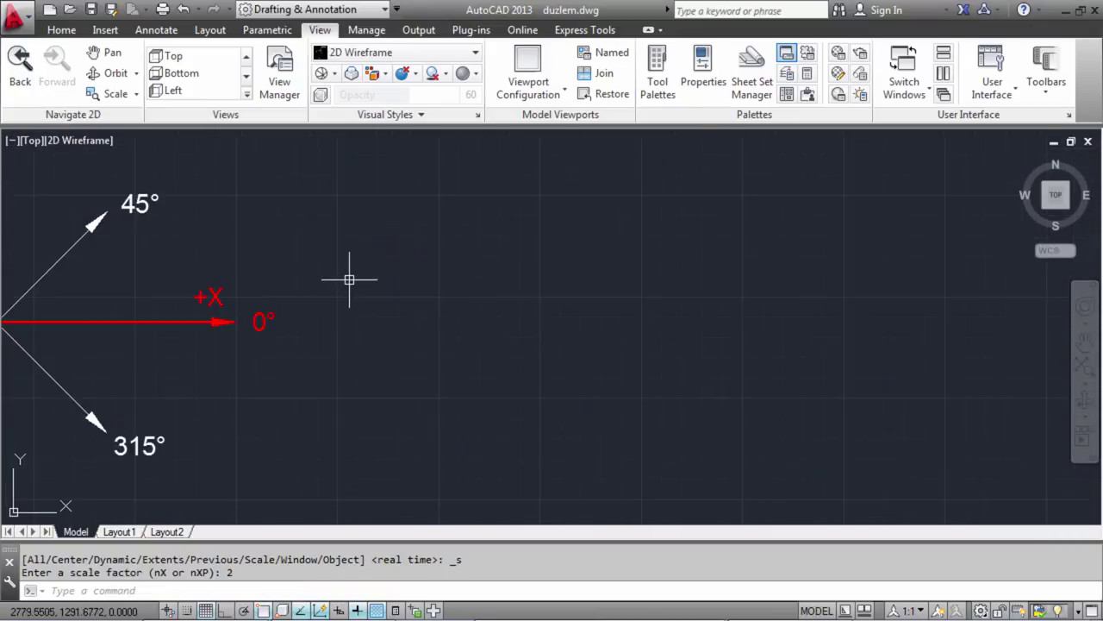
pyautogui.moveTo(349, 279); pyautogui.dragTo(500, 286, button='middle')
pyautogui.scroll(-1, 503, 305)
pyautogui.moveTo(336, 313)
pyautogui.mouseDown(button='middle')
pyautogui.moveTo(488, 338)
pyautogui.moveTo(492, 313)
pyautogui.mouseUp(button='middle')
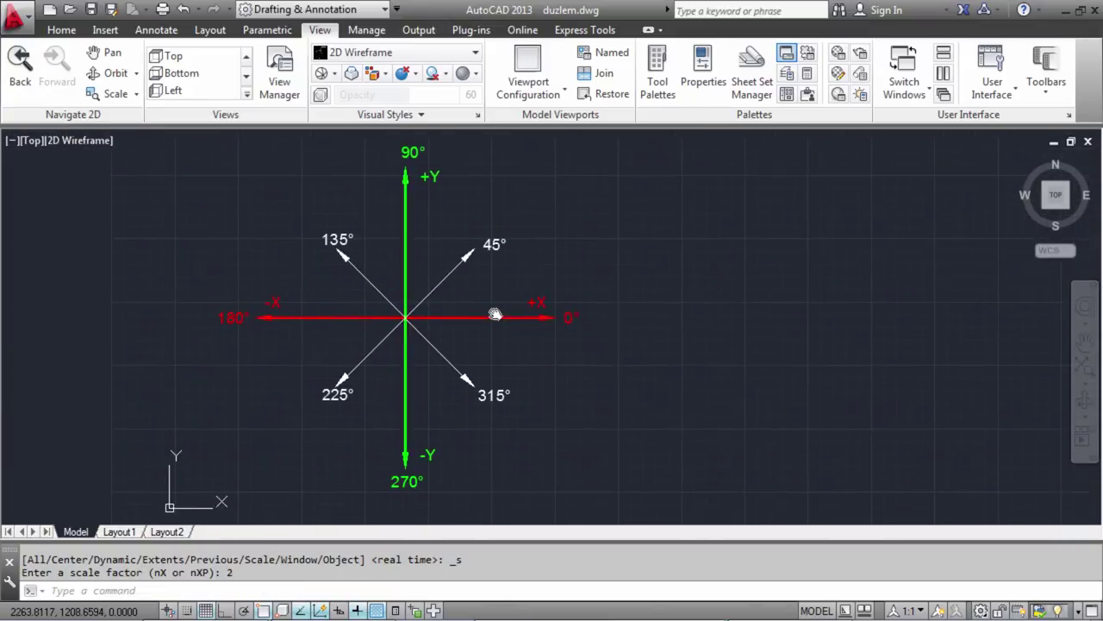
pyautogui.click(138, 93)
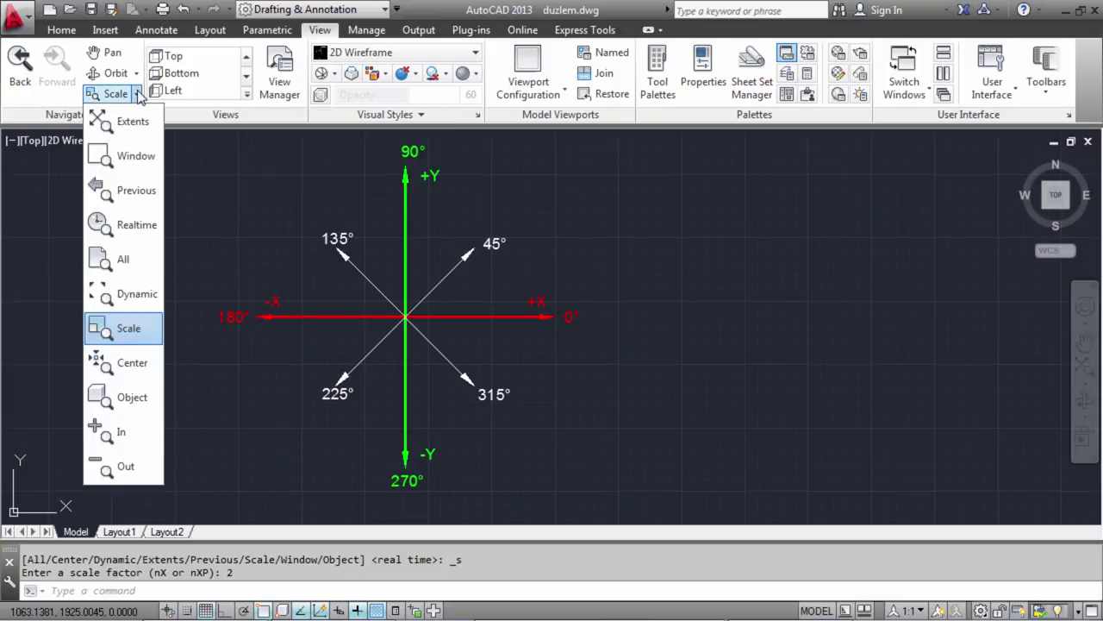
# Zoom Center on the axes origin with a smaller view height.
pyautogui.click(107, 366)
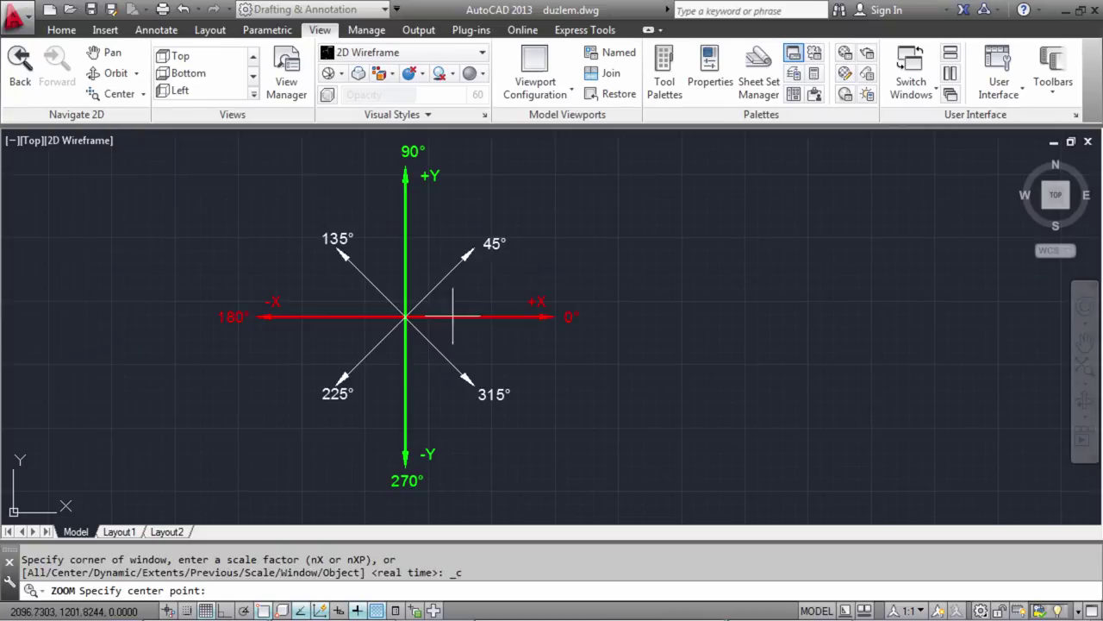
pyautogui.click(405, 316)
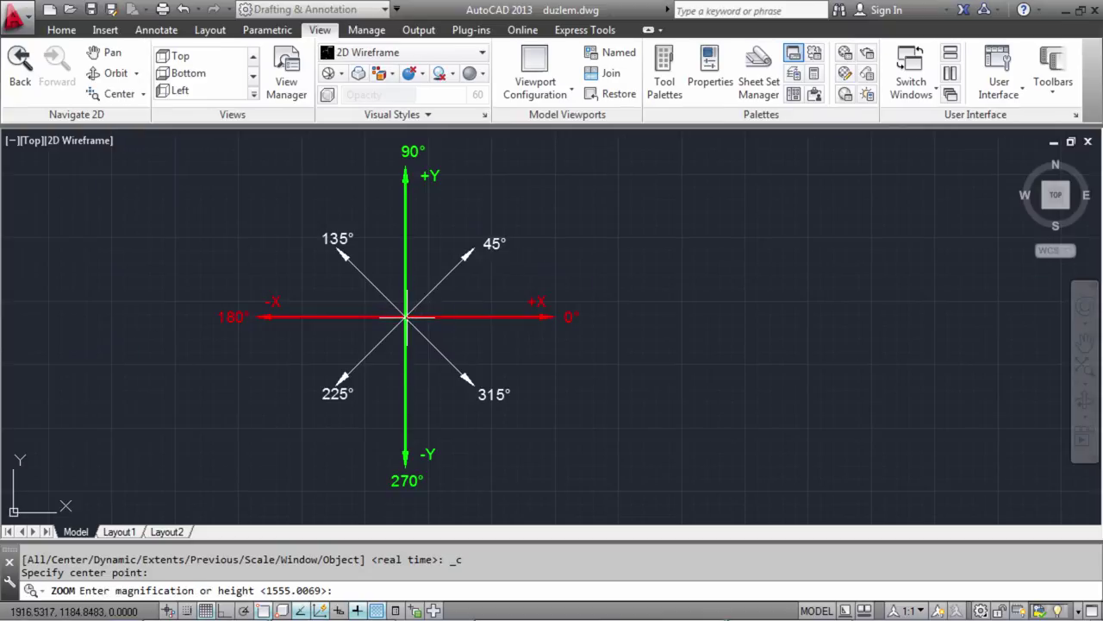
pyautogui.click(552, 329)
pyautogui.click(392, 278)
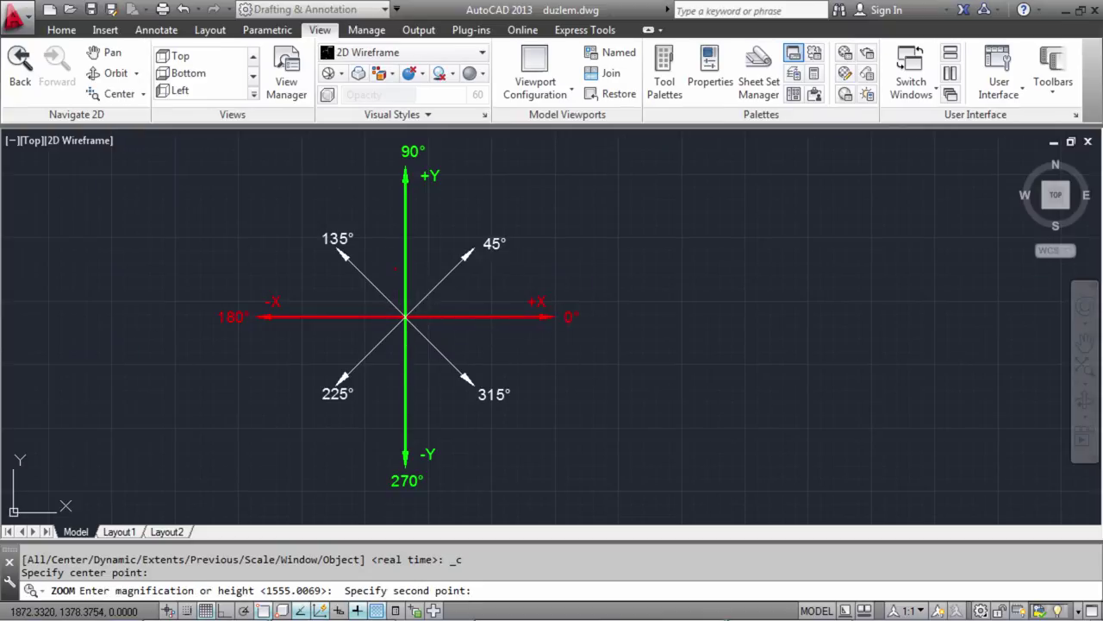
# Zoom Center on the 180° label, then pan back to the whole angle diagram.
pyautogui.click(120, 96)
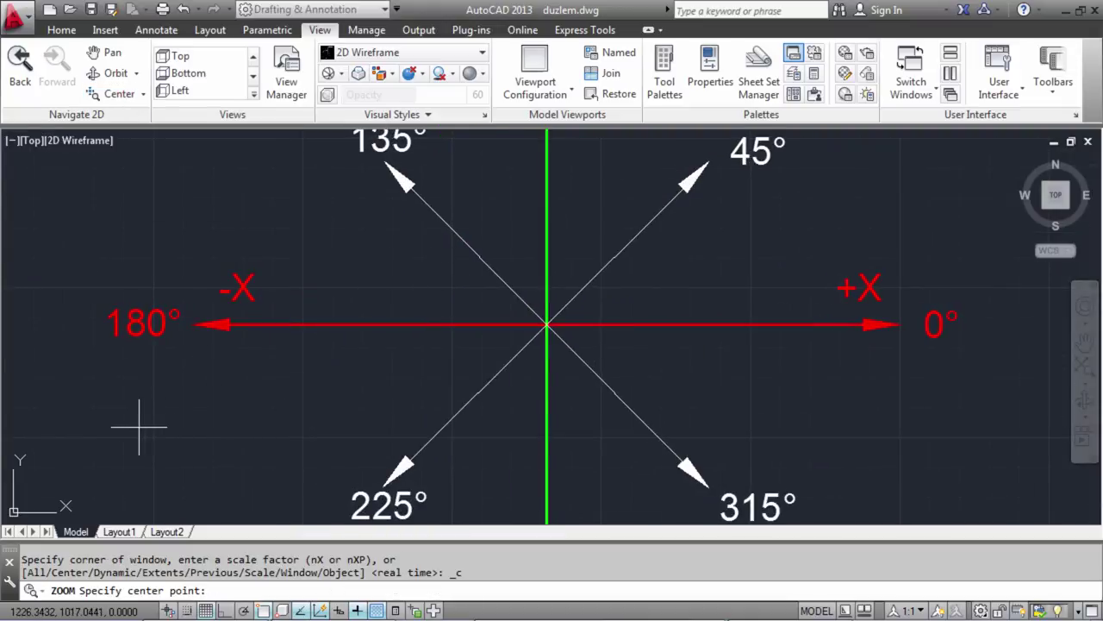
pyautogui.click(98, 326)
pyautogui.click(170, 327)
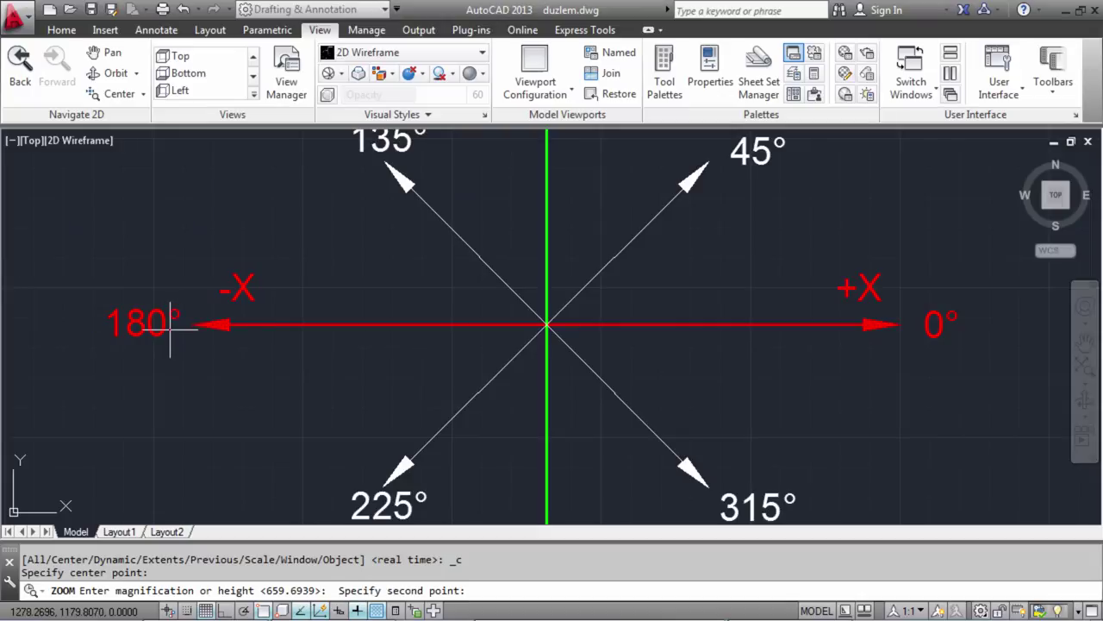
pyautogui.click(102, 328)
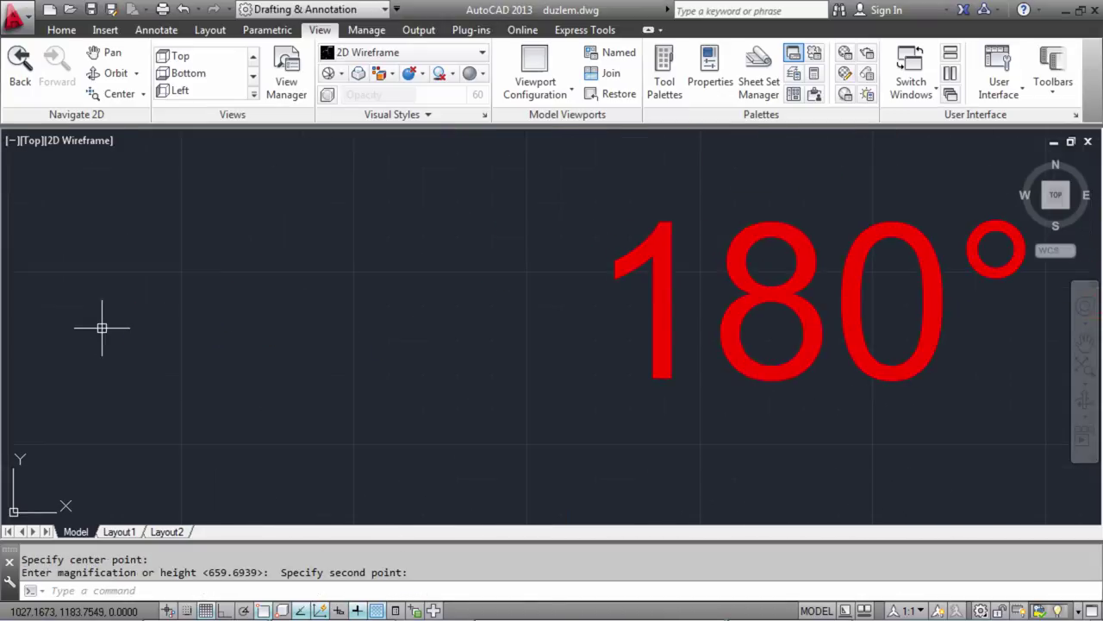
pyautogui.scroll(-4, 622, 347)
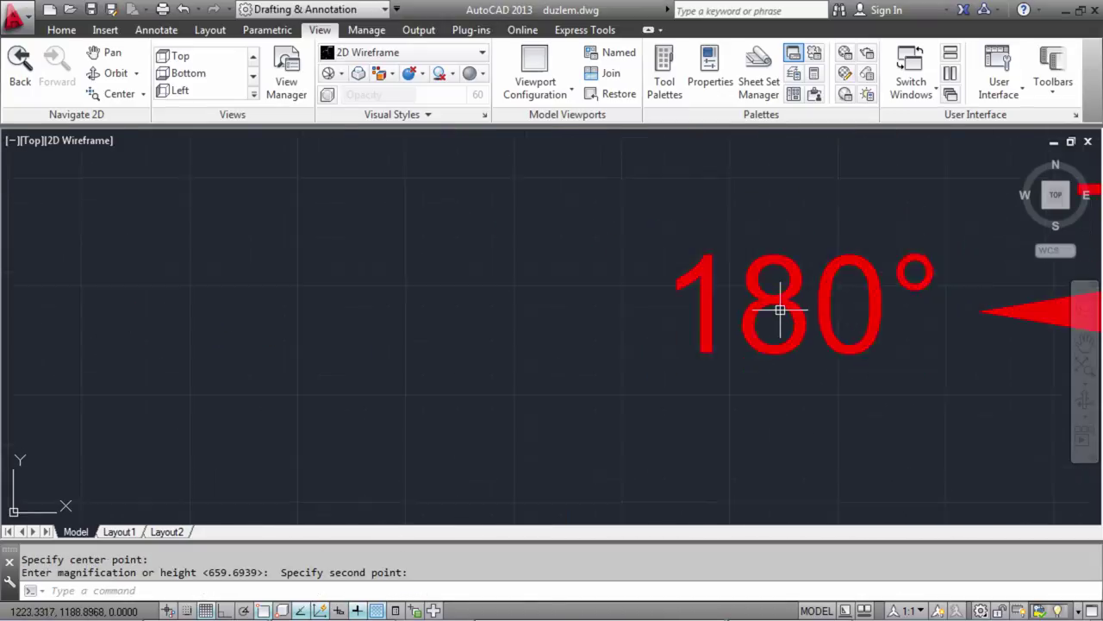
pyautogui.moveTo(779, 313); pyautogui.dragTo(255, 312, button='middle')
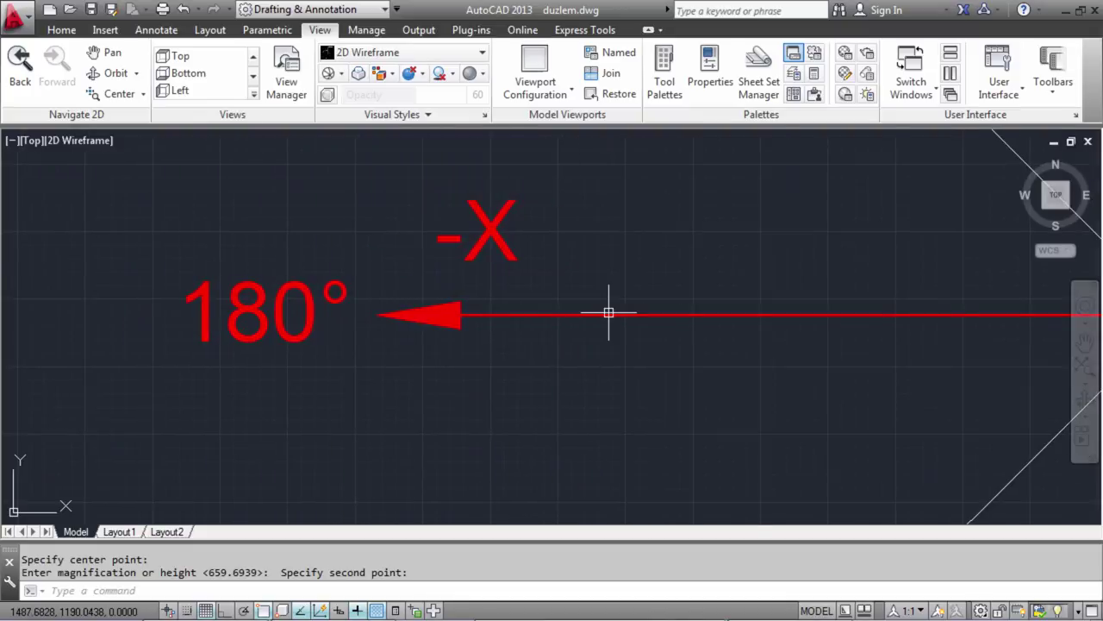
pyautogui.scroll(-3, 609, 313)
pyautogui.moveTo(512, 315); pyautogui.dragTo(217, 349, button='middle')
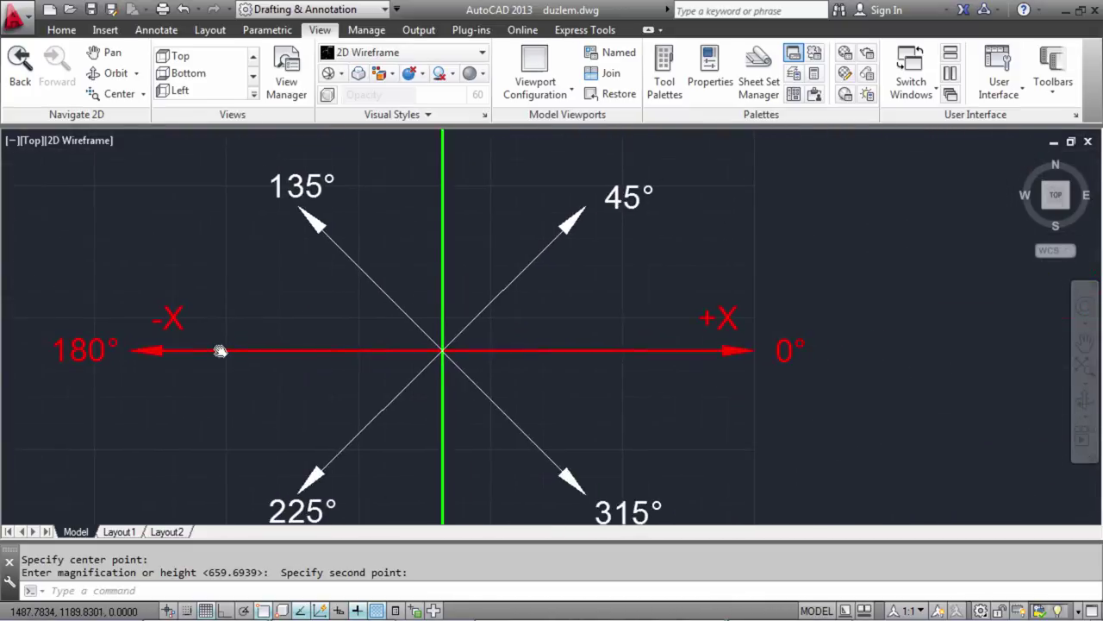
# Zoom Center on the origin so the crossing axes and ±X arrows fill the view.
pyautogui.click(121, 94)
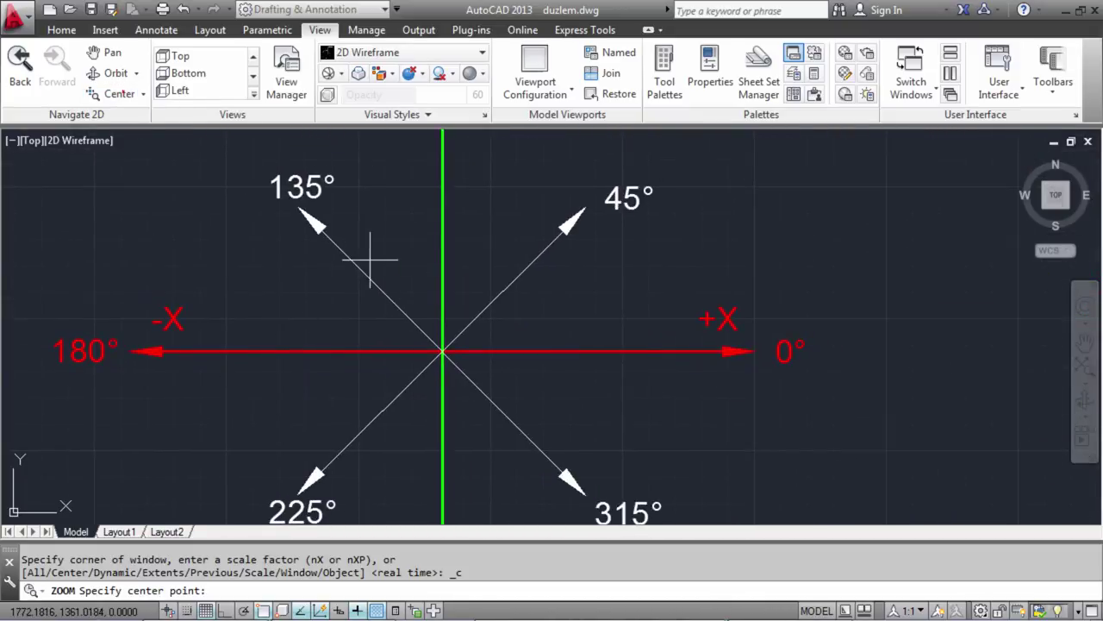
pyautogui.click(442, 351)
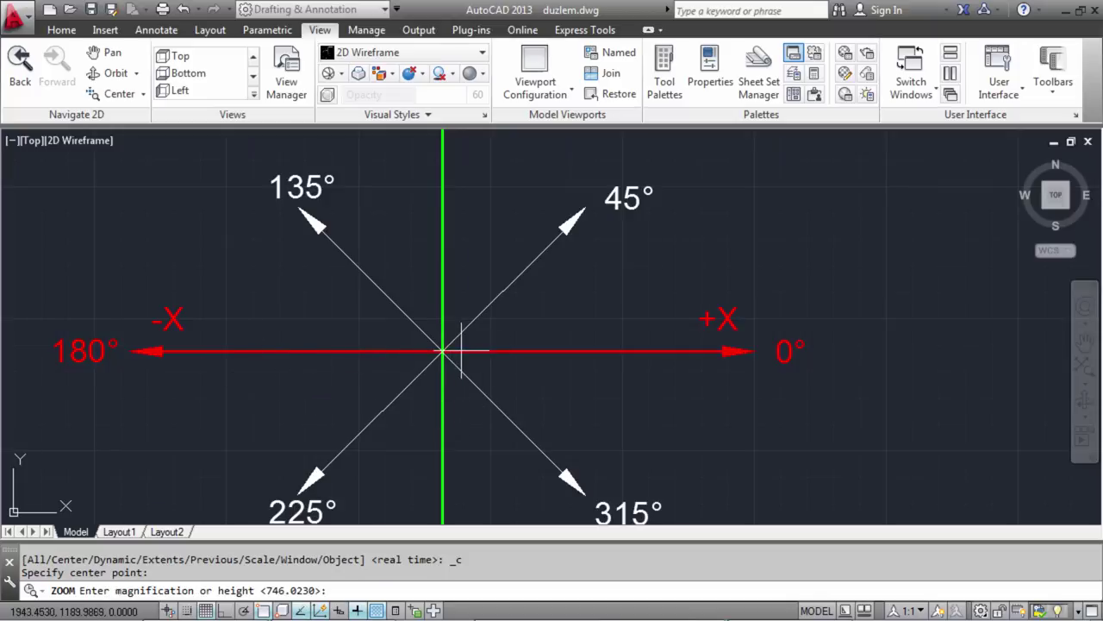
pyautogui.click(340, 363)
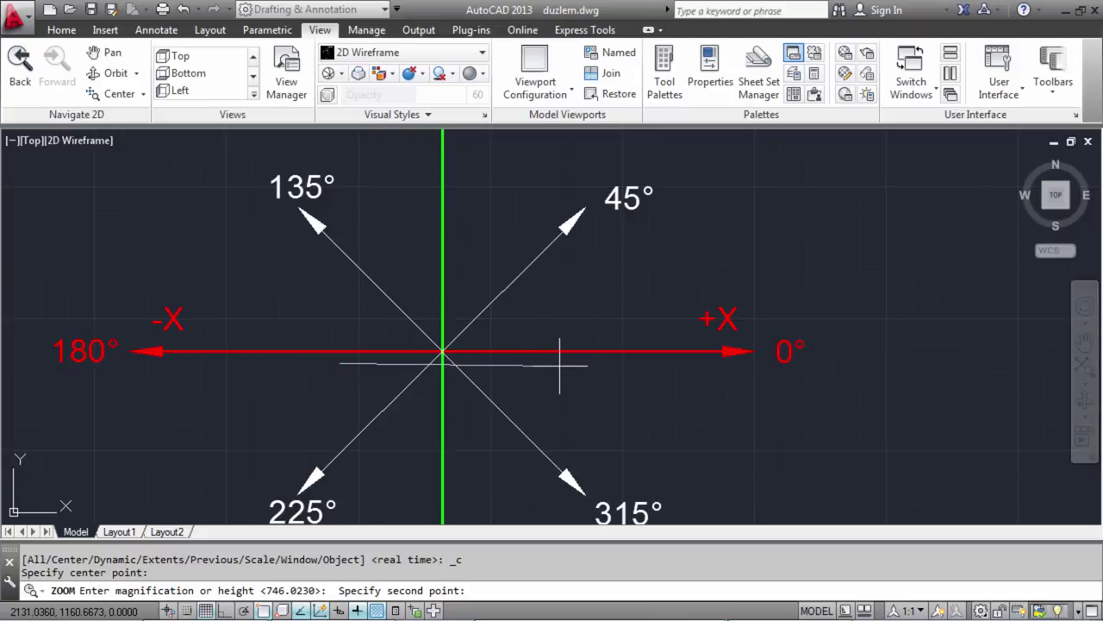
pyautogui.click(564, 365)
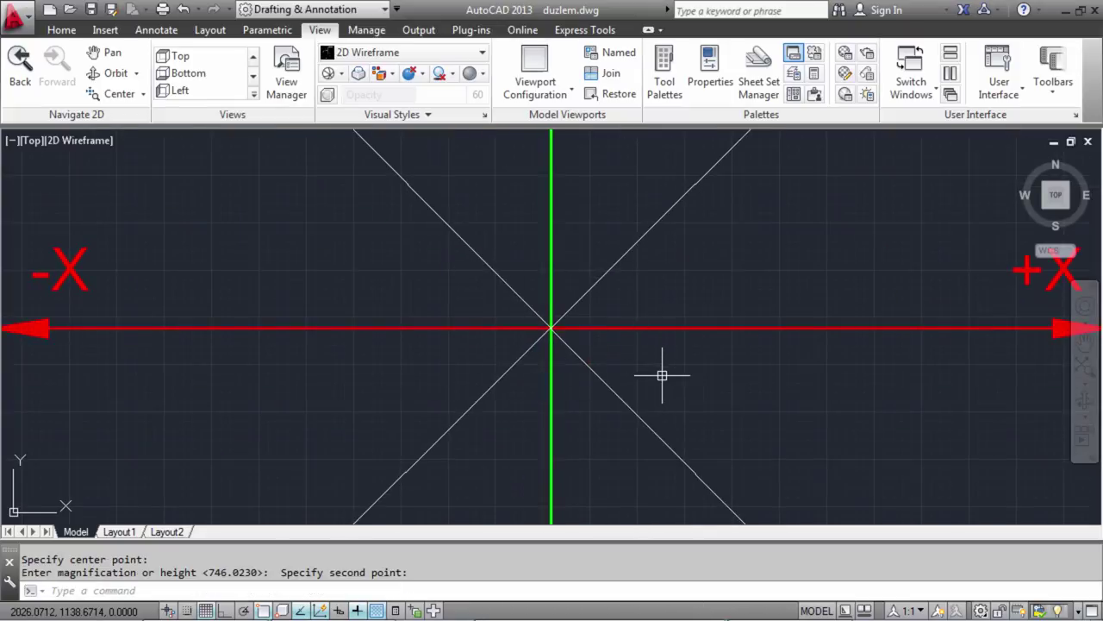
pyautogui.click(143, 94)
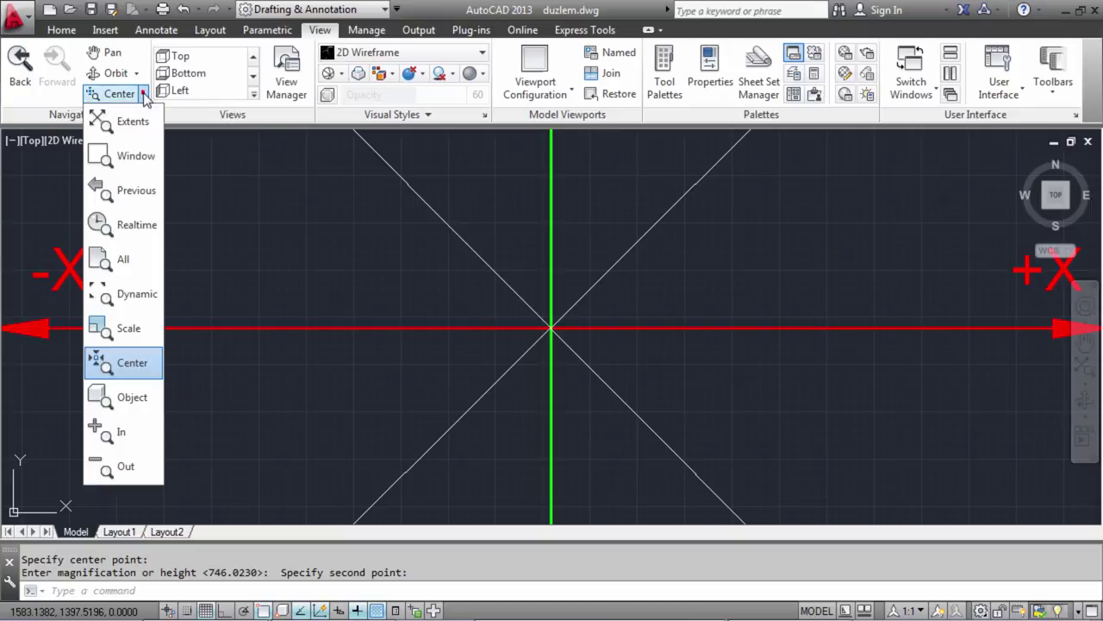
# Zoom to Object so the -X label fills the view.
pyautogui.click(132, 397)
pyautogui.click(70, 270)
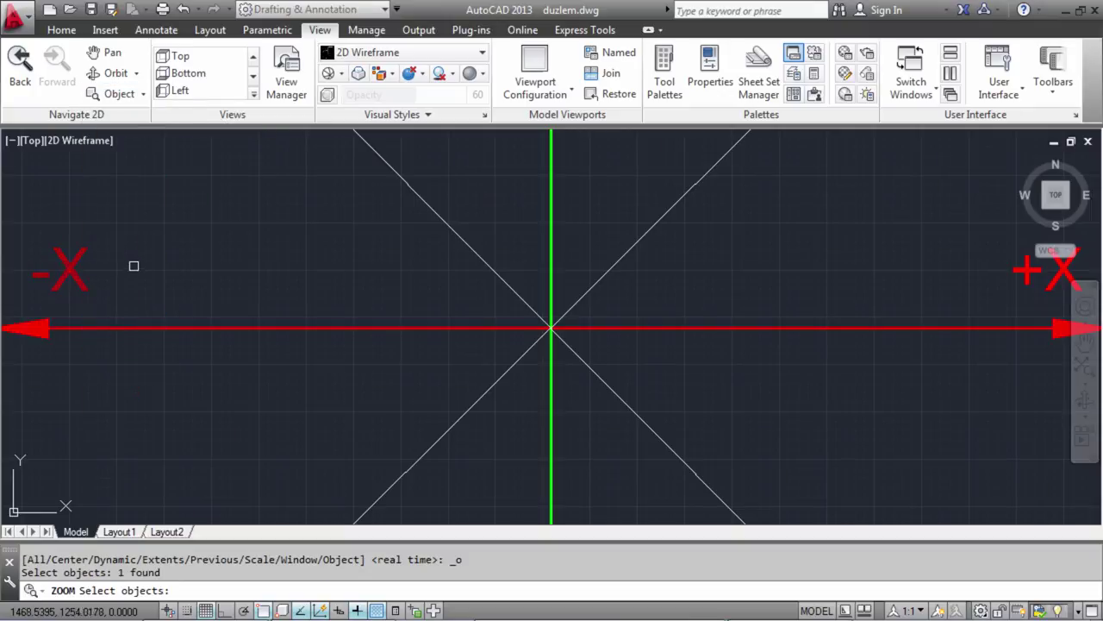
pyautogui.press('Return')
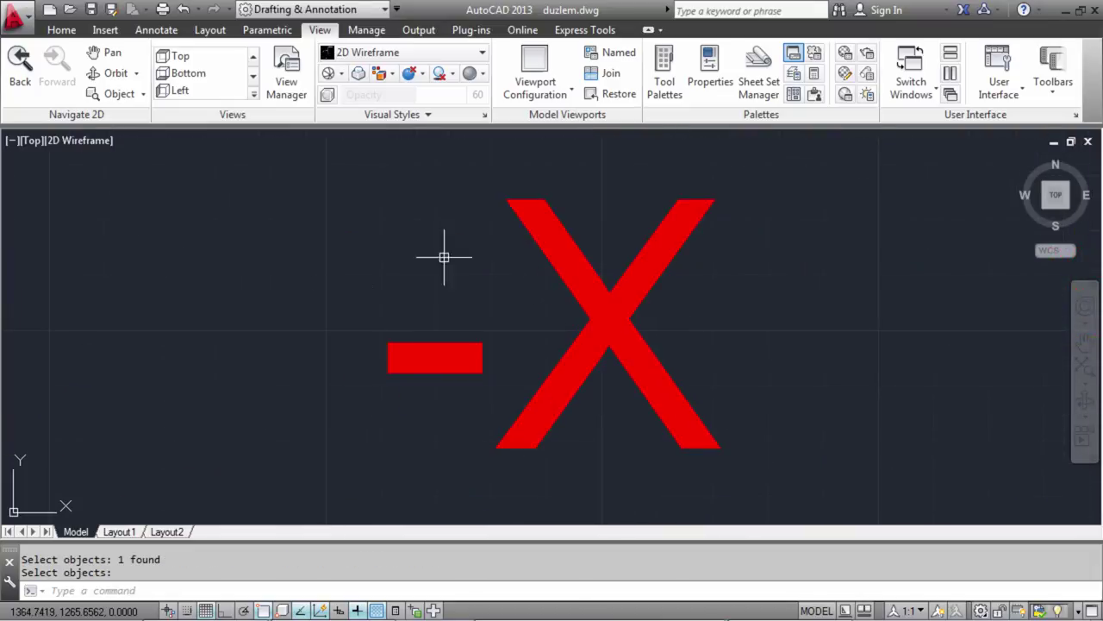
# Zoom In once, then Zoom Out twice until the whole angle diagram is tiny.
pyautogui.click(144, 94)
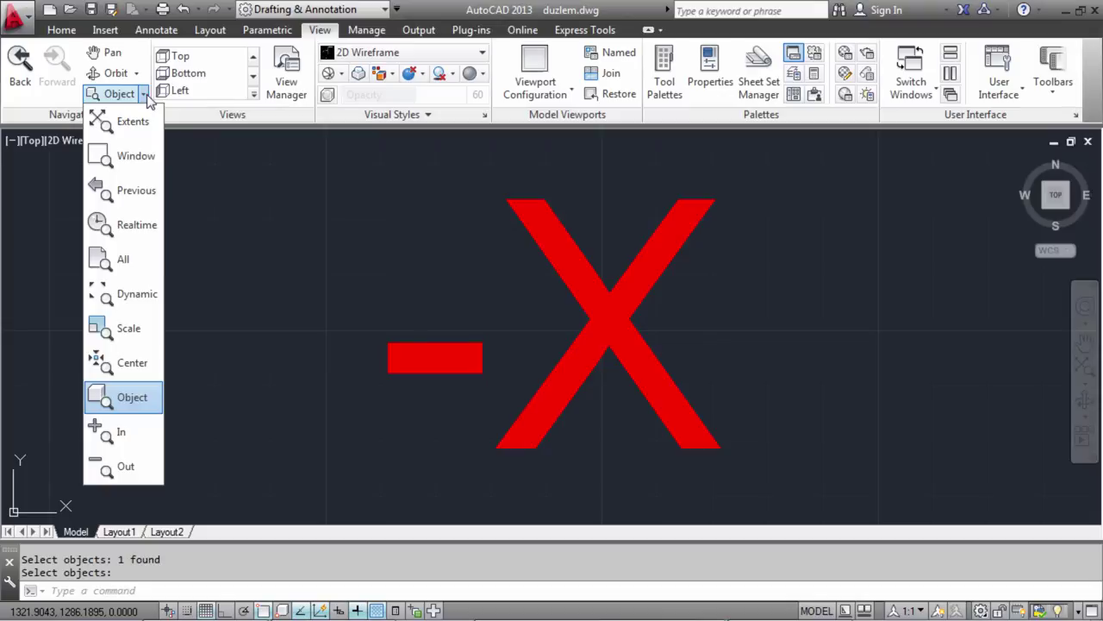
pyautogui.click(134, 450)
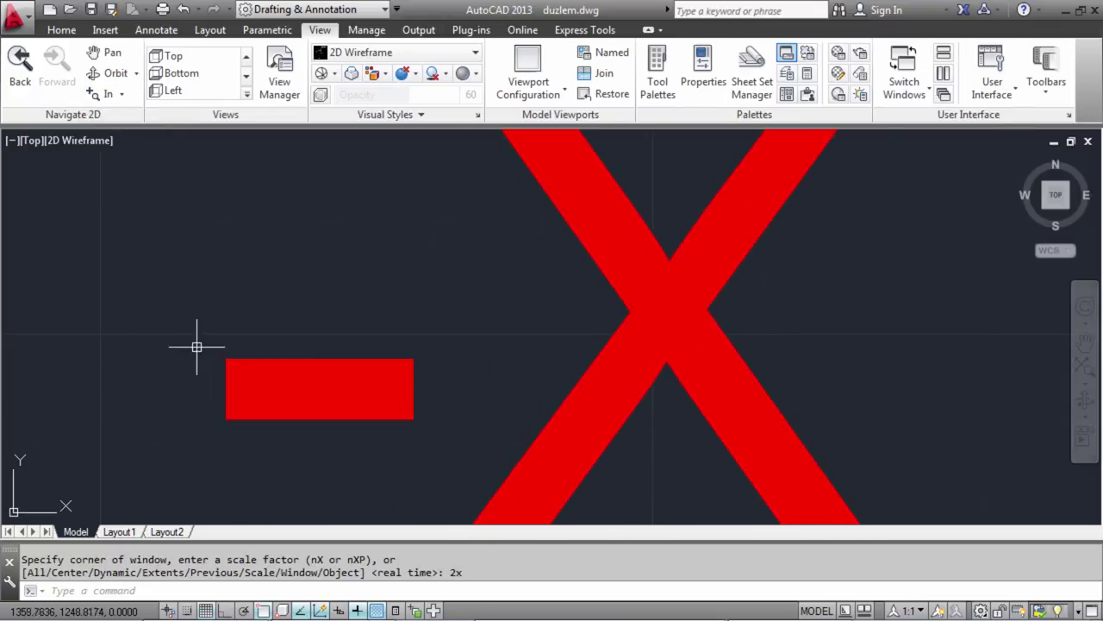
pyautogui.click(121, 93)
pyautogui.click(135, 466)
pyautogui.click(113, 95)
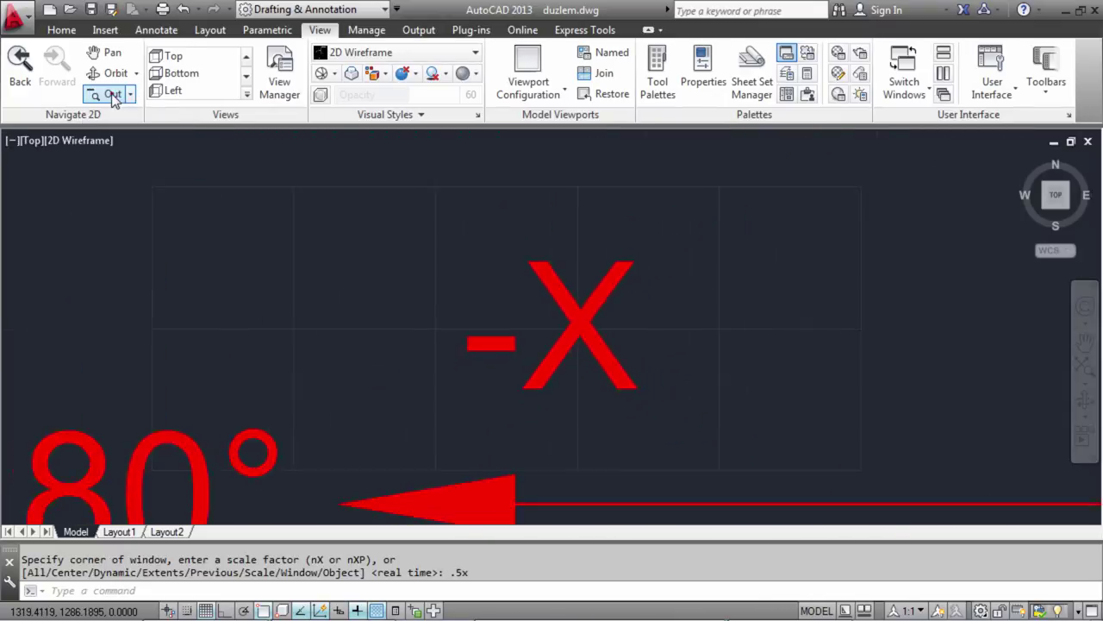
pyautogui.click(112, 95)
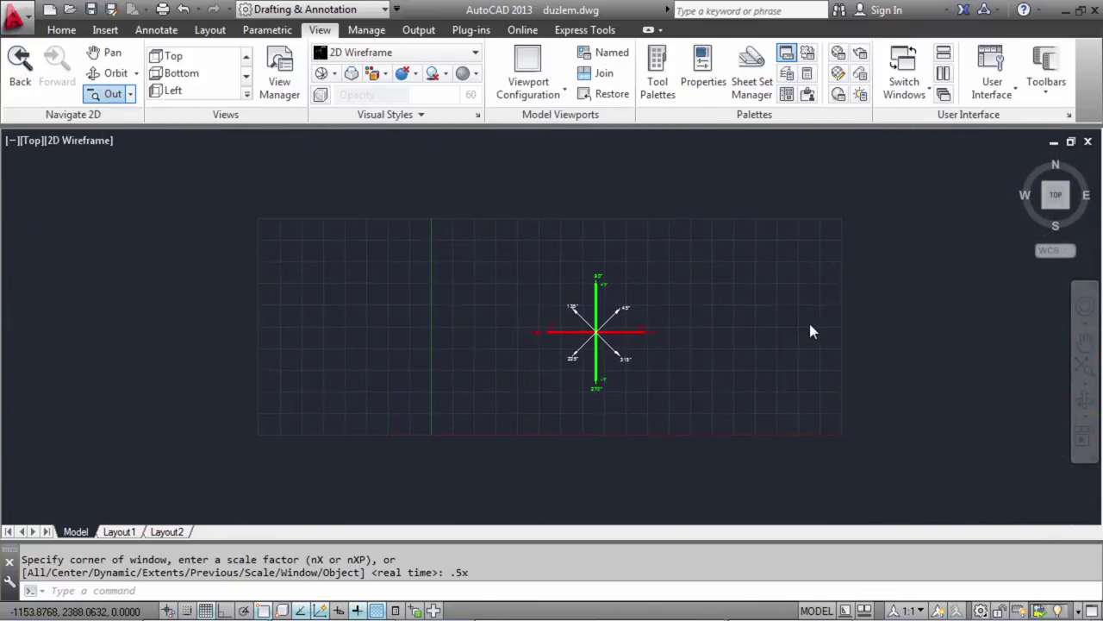
# Wheel-zoom into the drawing and pan to show the +X arrow and 0° label.
pyautogui.scroll(2, 646, 350)
pyautogui.scroll(2, 677, 320)
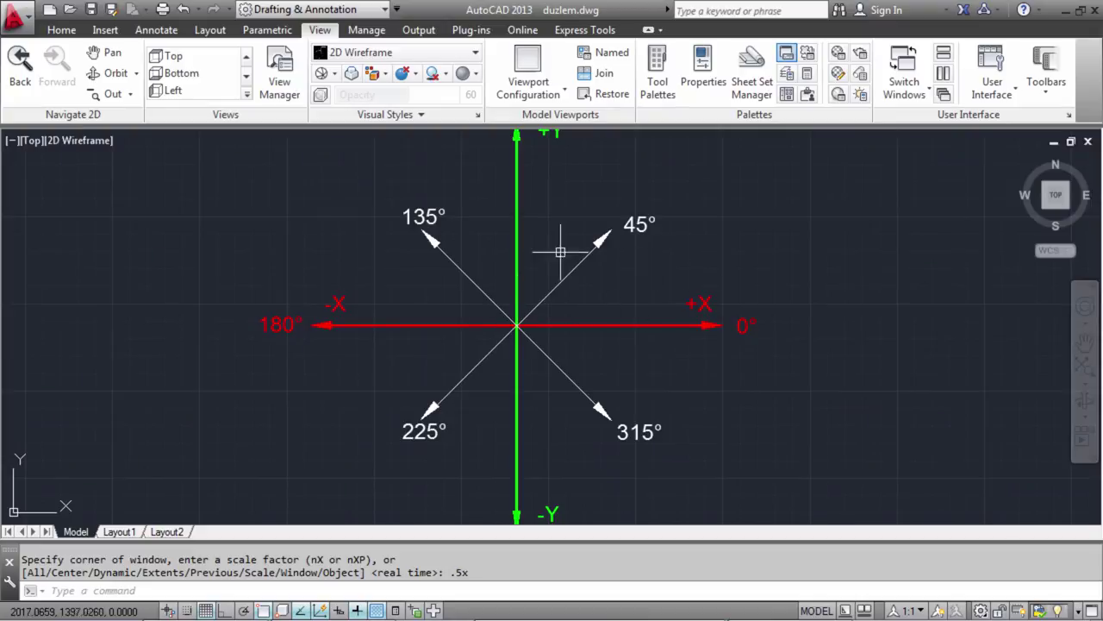
pyautogui.scroll(-3, 554, 285)
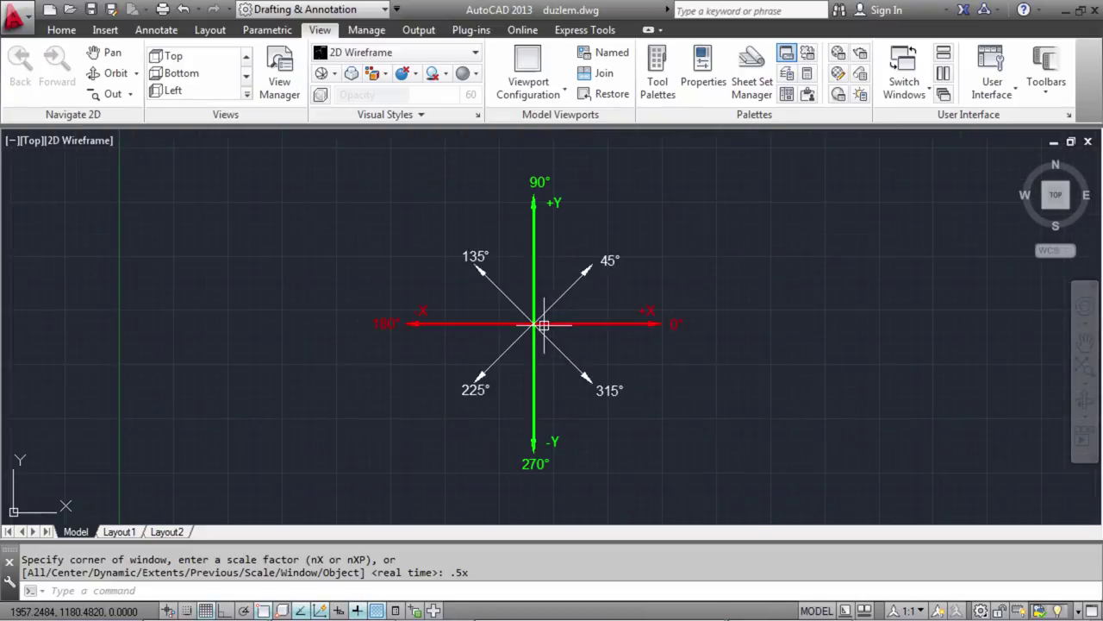
pyautogui.scroll(5, 546, 325)
pyautogui.scroll(2, 569, 323)
pyautogui.moveTo(665, 320)
pyautogui.mouseDown(button='middle')
pyautogui.moveTo(348, 327)
pyautogui.moveTo(621, 325)
pyautogui.mouseUp(button='middle')
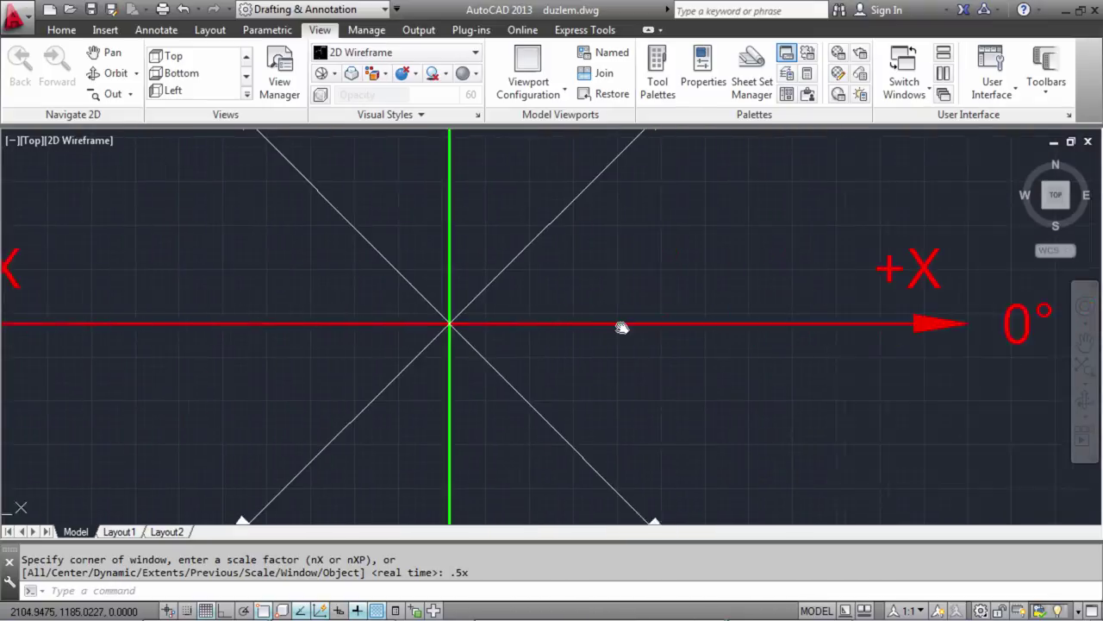
# Pan and zoom out until the full axes diagram sits centred at moderate size, then restart Zoom.
pyautogui.scroll(-2, 621, 325)
pyautogui.moveTo(542, 307)
pyautogui.mouseDown(button='middle')
pyautogui.moveTo(577, 456)
pyautogui.moveTo(538, 227)
pyautogui.moveTo(445, 174)
pyautogui.mouseUp(button='middle')
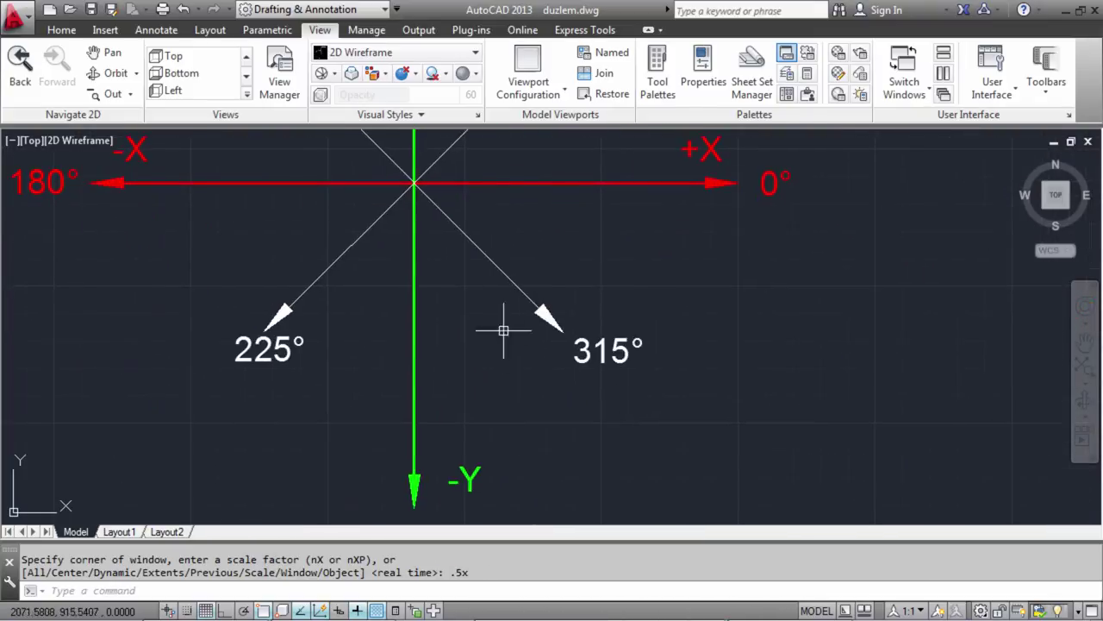
pyautogui.moveTo(505, 328)
pyautogui.mouseDown(button='middle')
pyautogui.moveTo(532, 236)
pyautogui.moveTo(532, 328)
pyautogui.moveTo(551, 429)
pyautogui.mouseUp(button='middle')
pyautogui.scroll(-2, 532, 327)
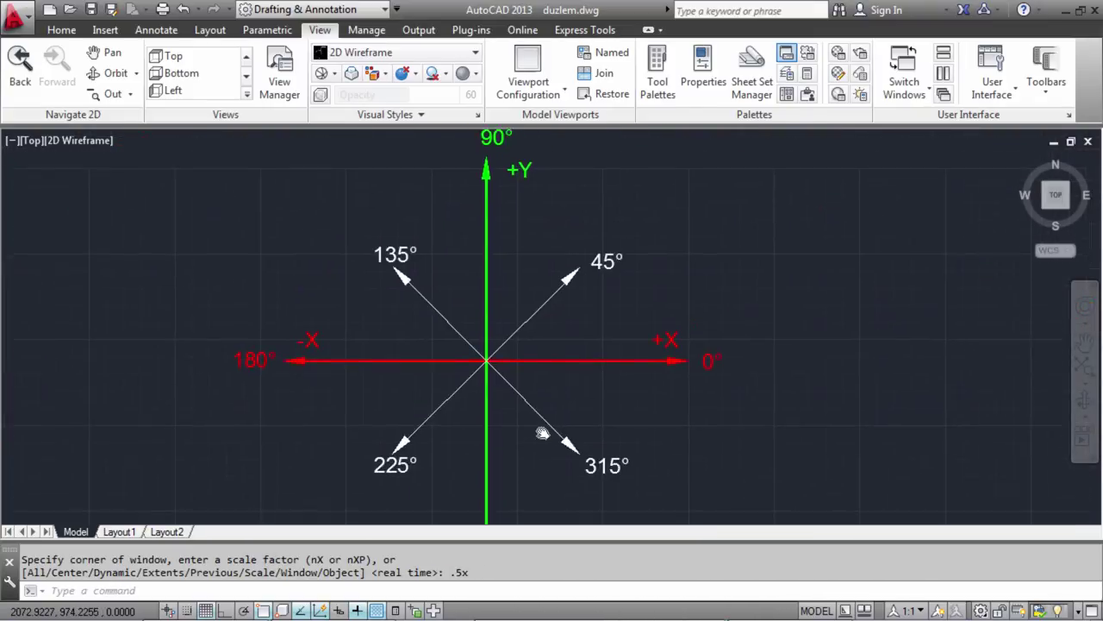
pyautogui.scroll(-2, 561, 380)
pyautogui.scroll(1, 523, 322)
pyautogui.moveTo(523, 322); pyautogui.dragTo(617, 328, button='middle')
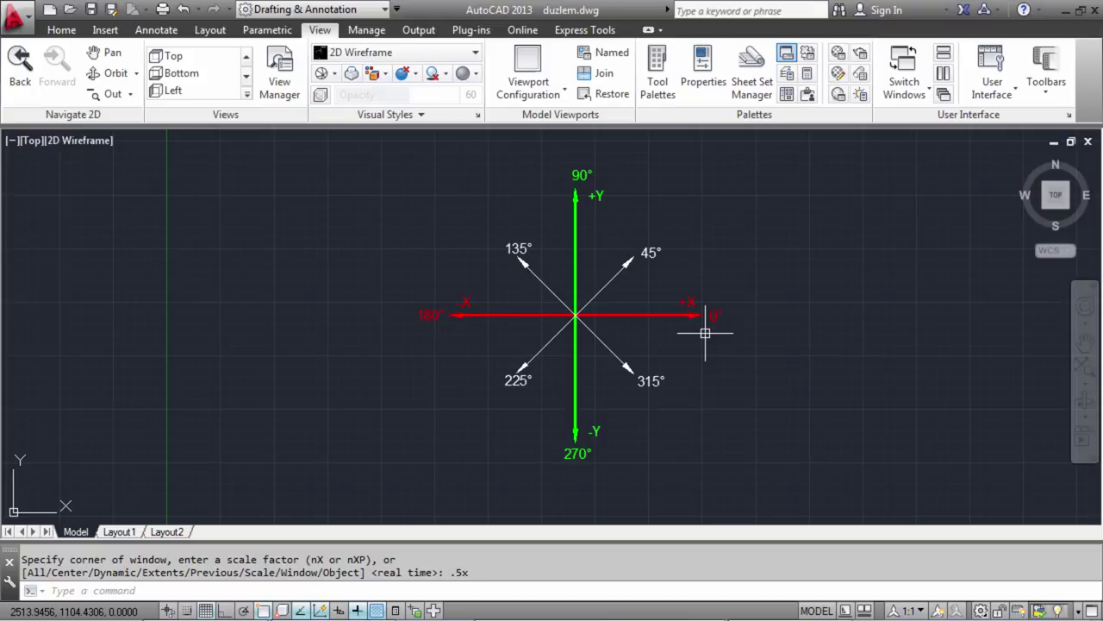
pyautogui.press('Return')
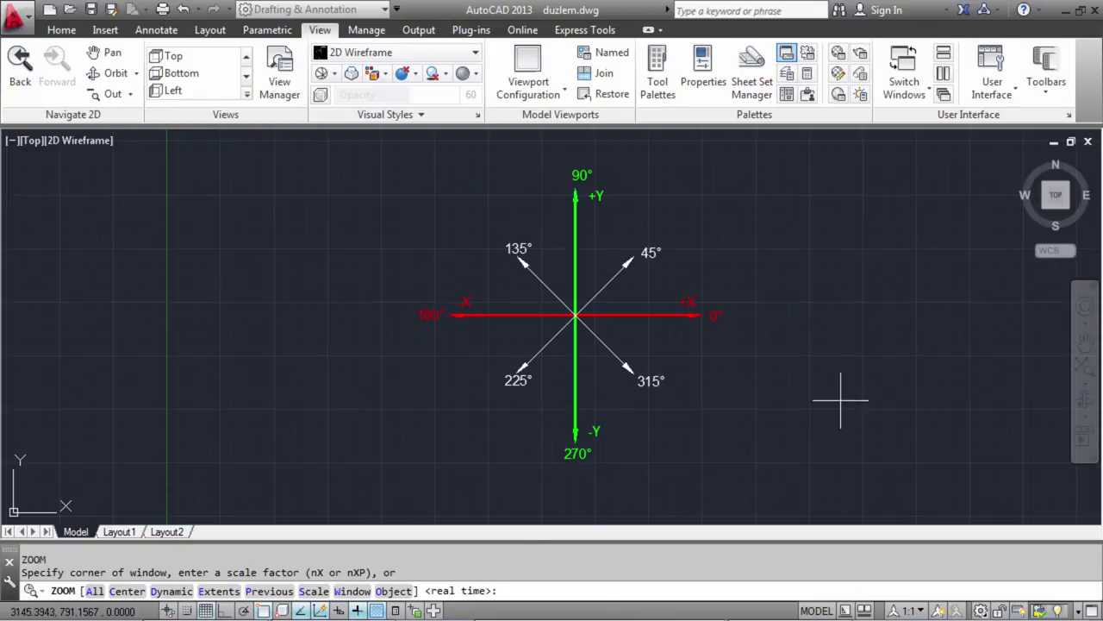
pyautogui.press('Escape')
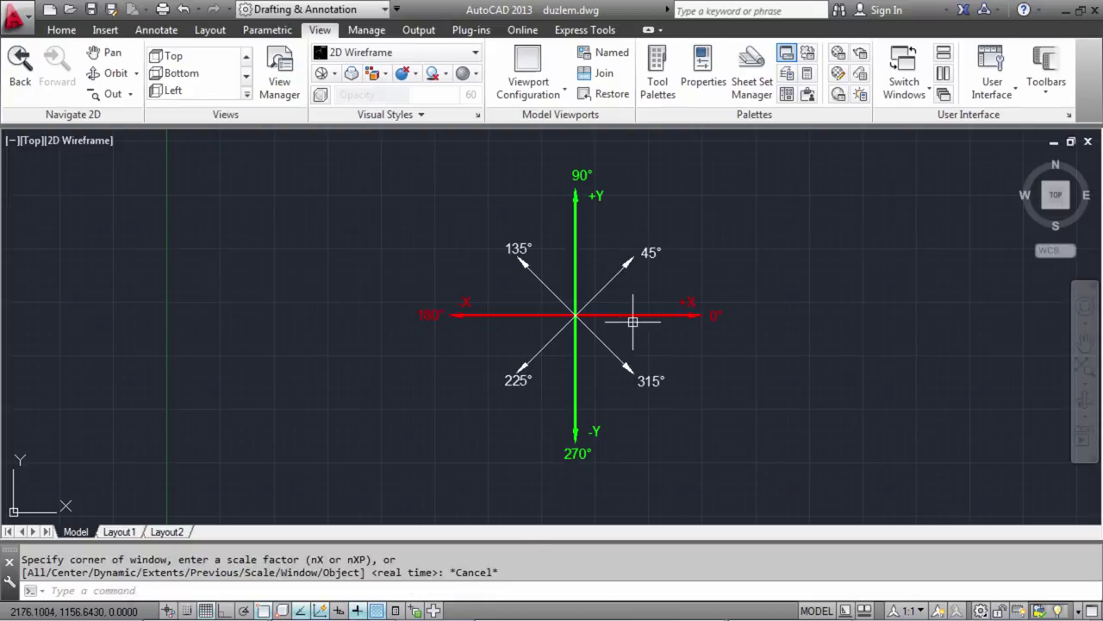
pyautogui.press('Escape')
pyautogui.press('Escape')
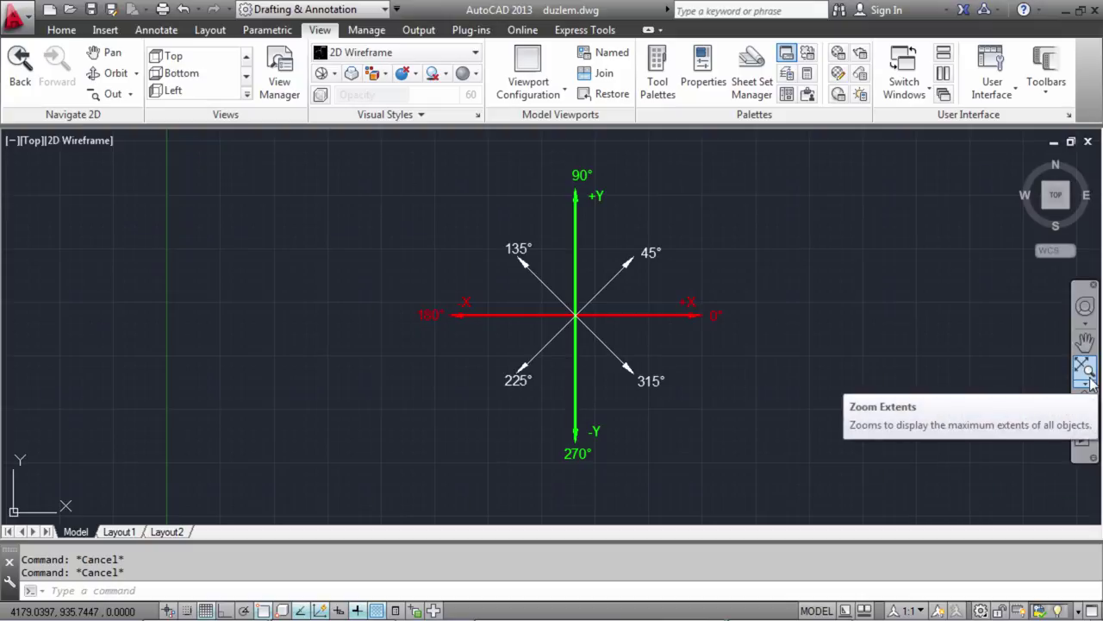
pyautogui.click(1090, 386)
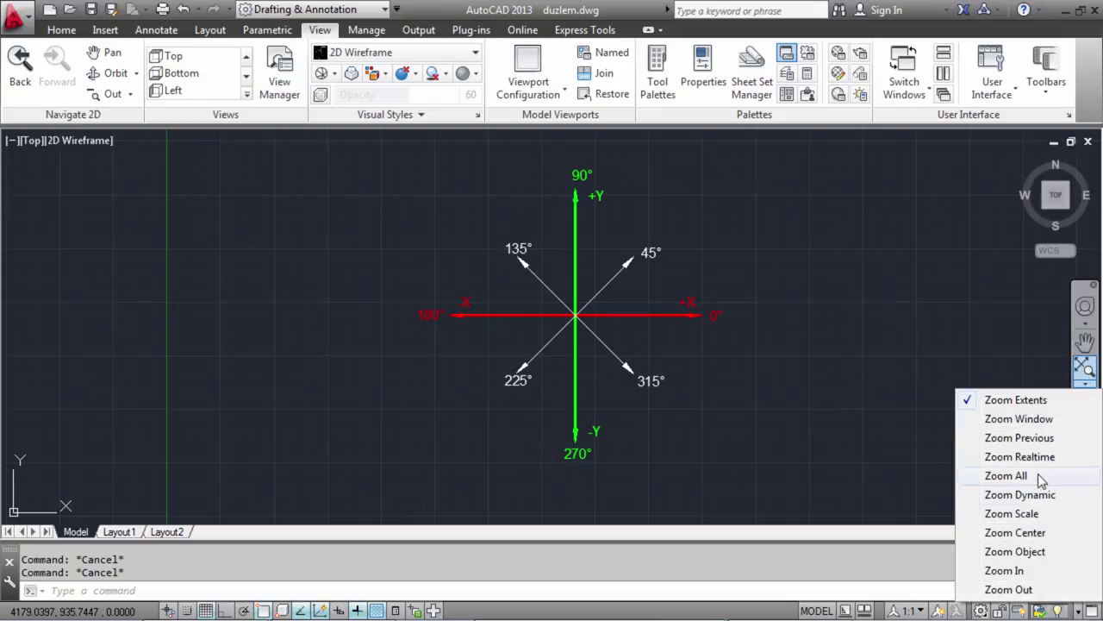
pyautogui.click(794, 335)
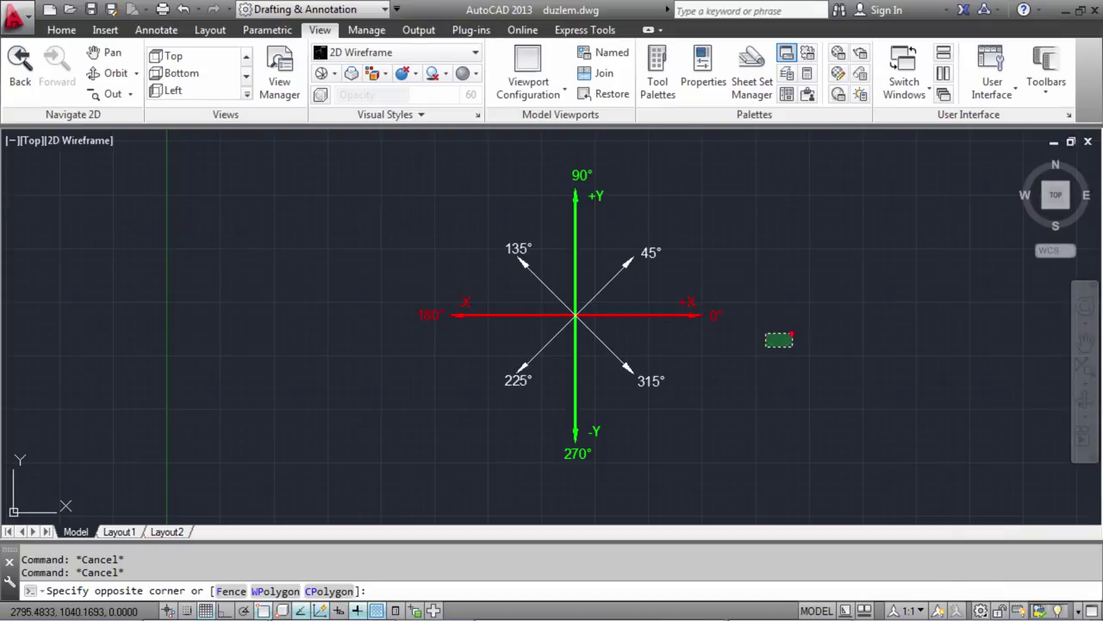
pyautogui.click(766, 347)
pyautogui.scroll(2, 670, 348)
pyautogui.scroll(-2, 669, 348)
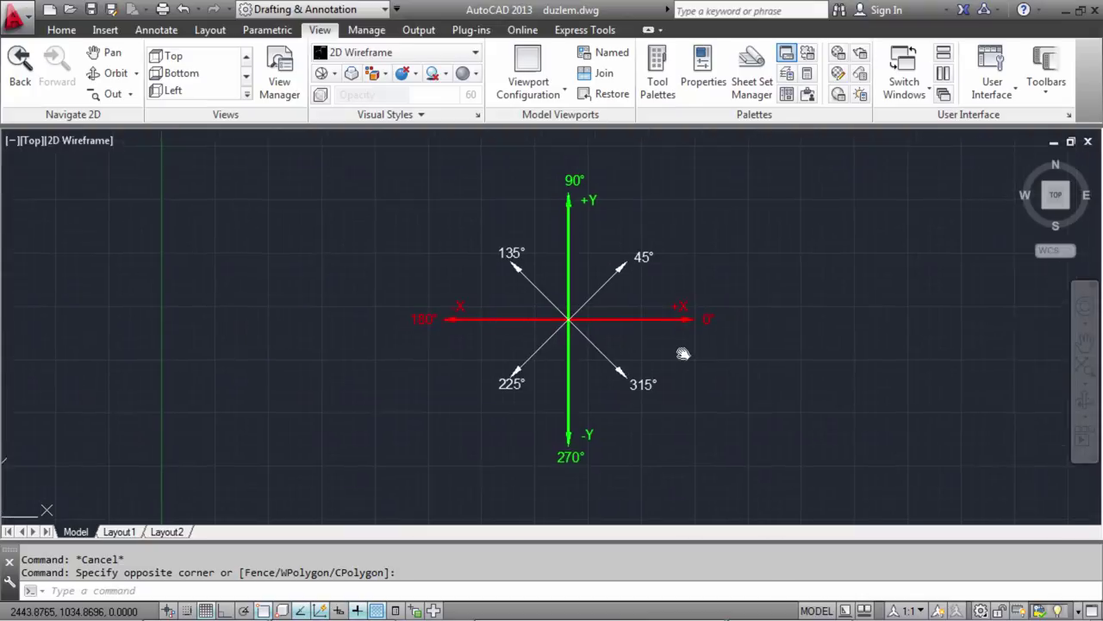